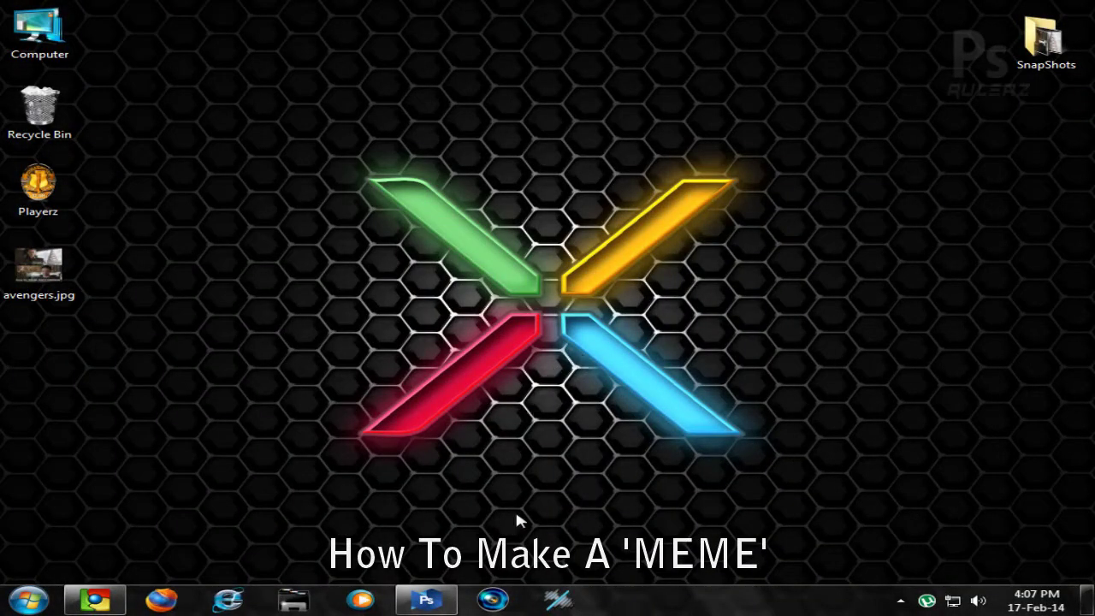
Bring the Chrome window with the Google Images 'internet memes' results to the front
{"action": "left_click", "coordinate": [114, 602]}
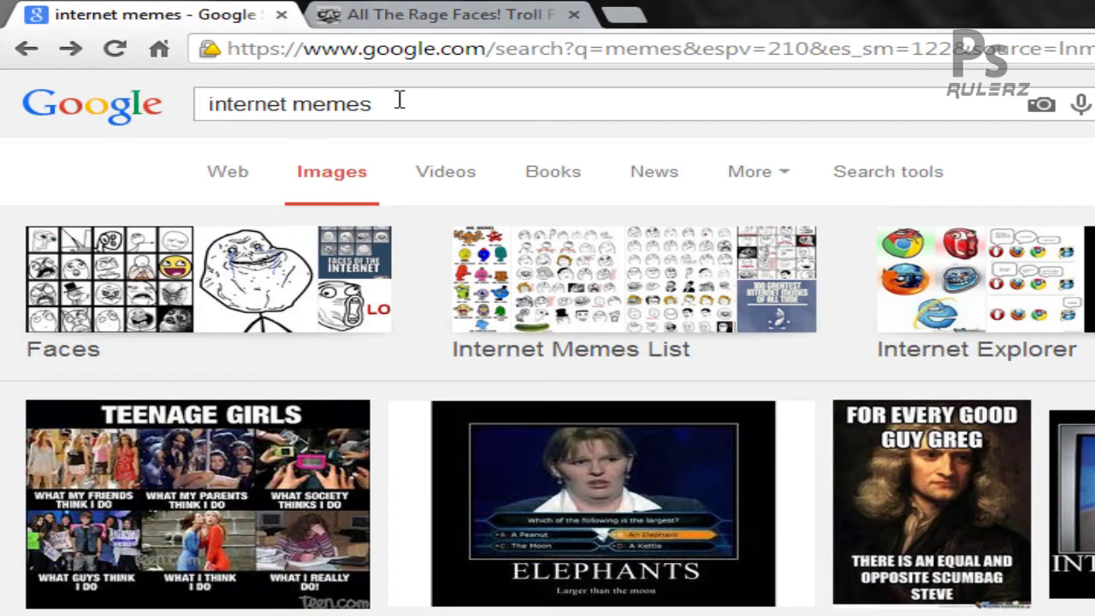
View the Tech Support meme full size, then minimize Chrome and select avengers.jpg on the desktop
{"action": "left_click_drag", "start_coordinate": [377, 104], "coordinate": [36, 118]}
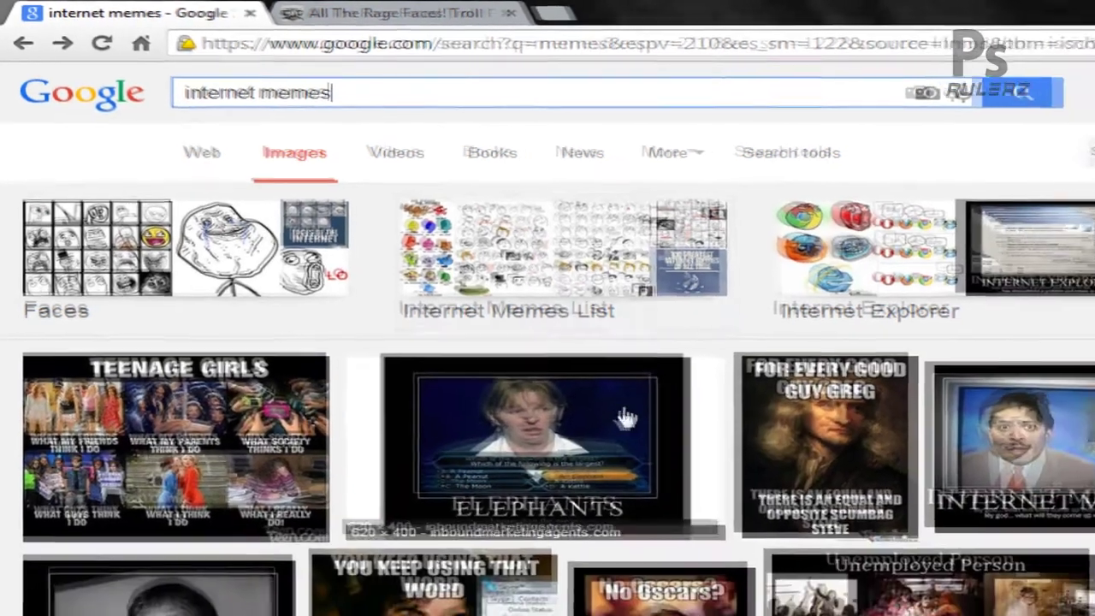
{"action": "scroll", "coordinate": [620, 402], "scroll_direction": "down", "scroll_amount": 5}
{"action": "left_click", "coordinate": [616, 376]}
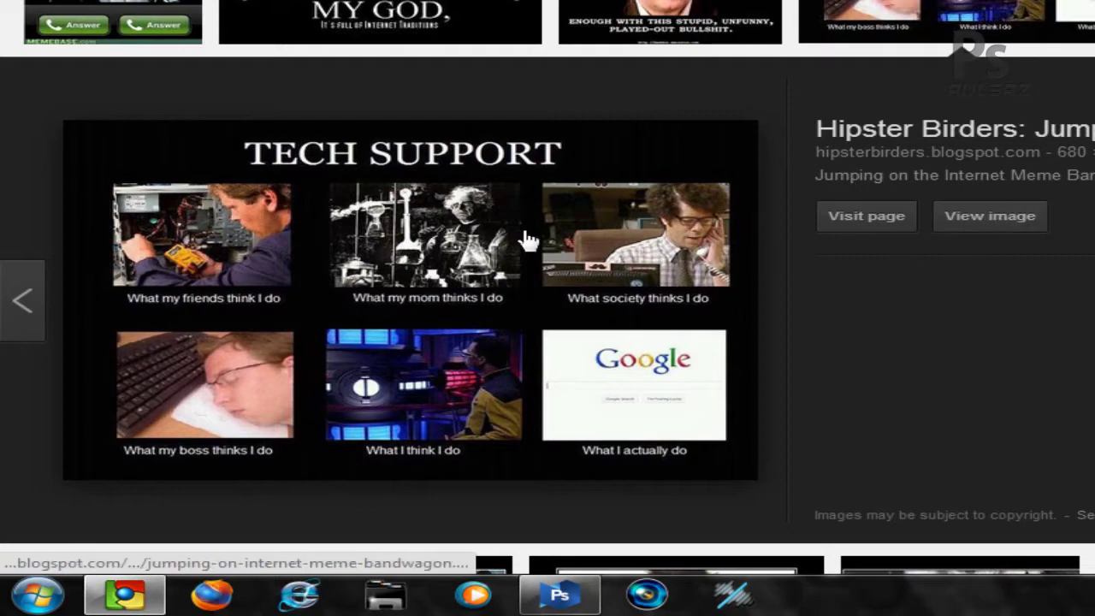
{"action": "left_click", "coordinate": [528, 241]}
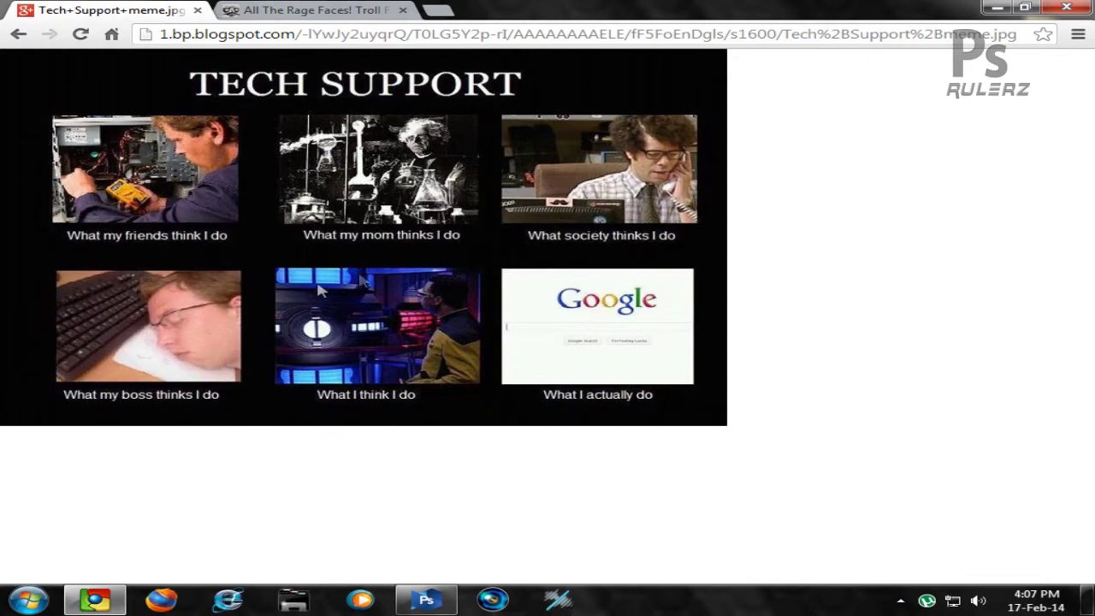
{"action": "left_click", "coordinate": [997, 10]}
{"action": "left_click", "coordinate": [36, 267]}
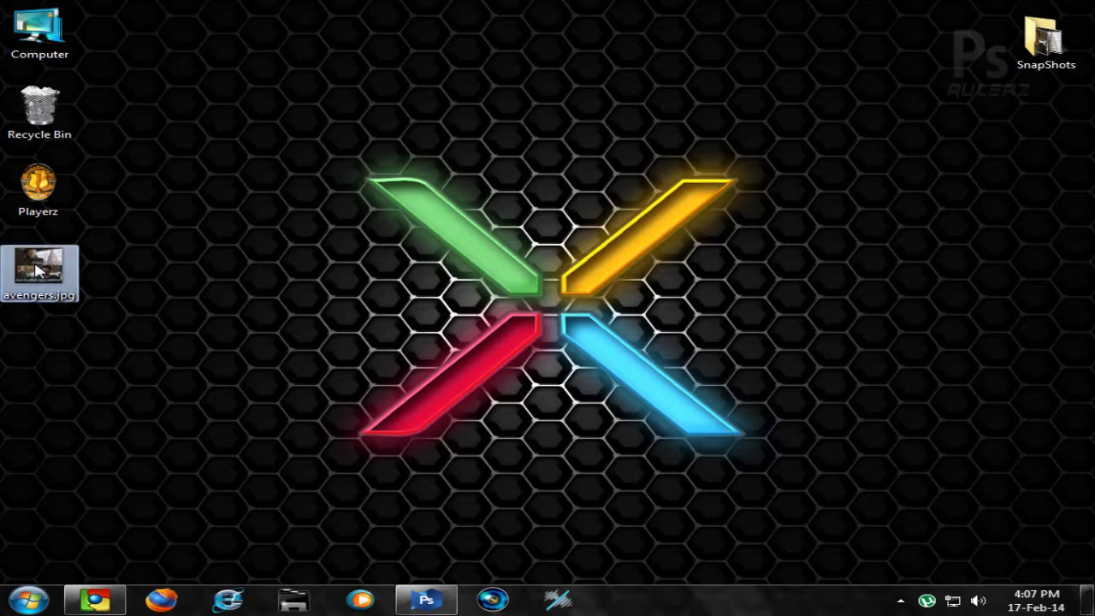
{"action": "double_click", "coordinate": [12, 268]}
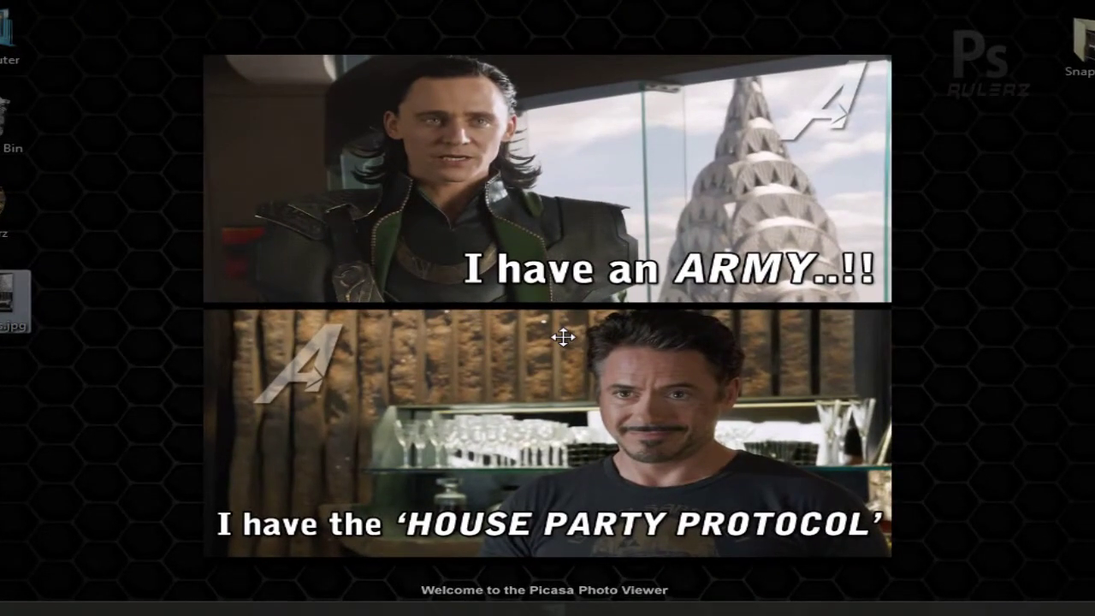
{"action": "scroll", "coordinate": [562, 337], "scroll_direction": "up", "scroll_amount": 4}
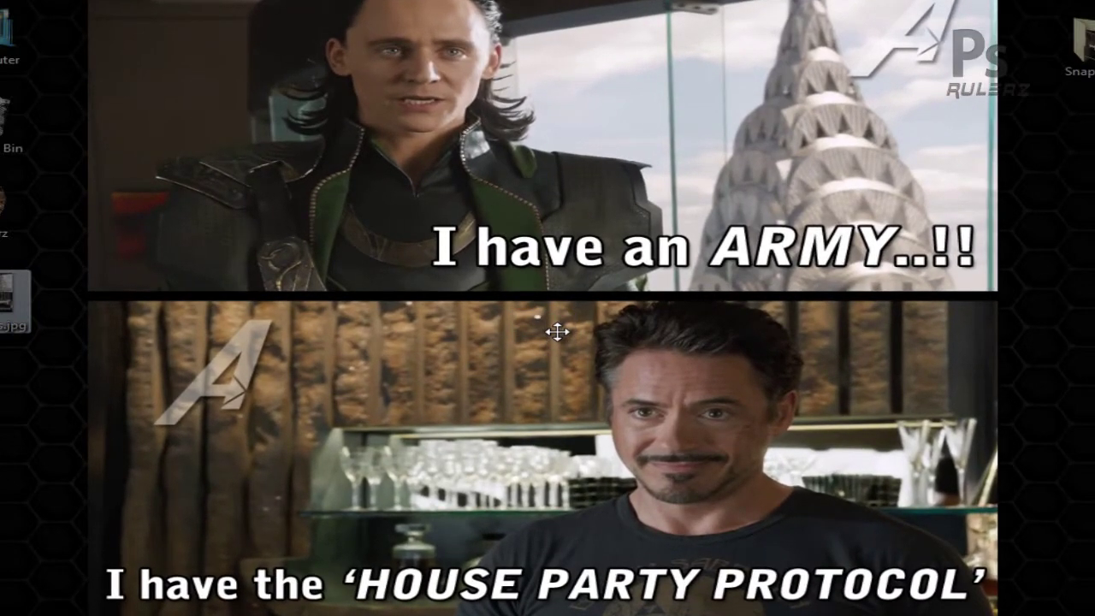
{"action": "scroll", "coordinate": [558, 337], "scroll_direction": "down", "scroll_amount": 1}
{"action": "scroll", "coordinate": [560, 344], "scroll_direction": "up", "scroll_amount": 1}
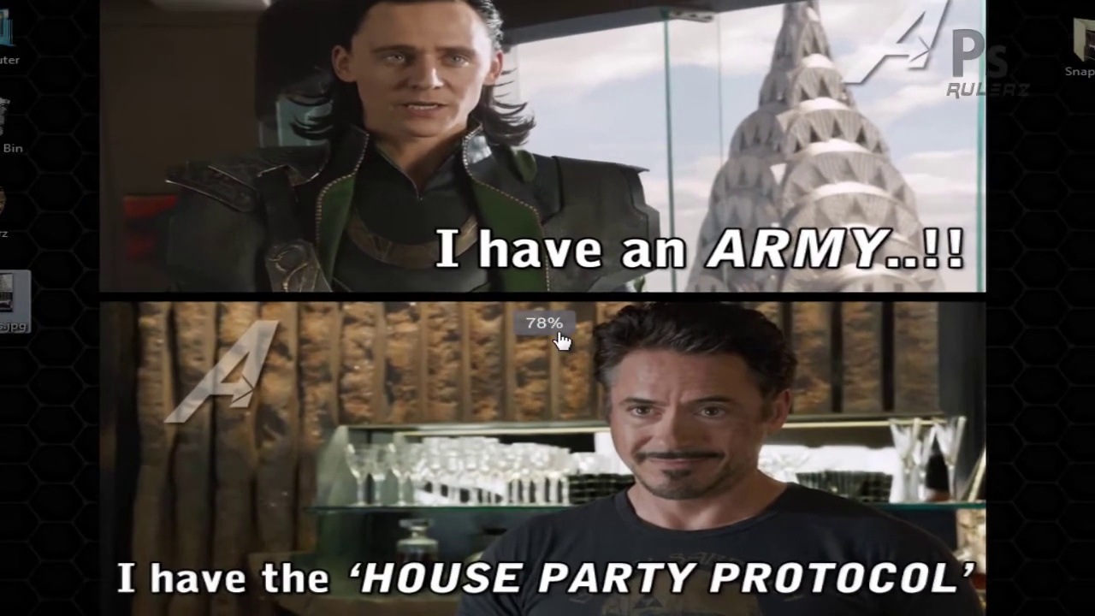
{"action": "left_click_drag", "start_coordinate": [560, 346], "coordinate": [547, 364]}
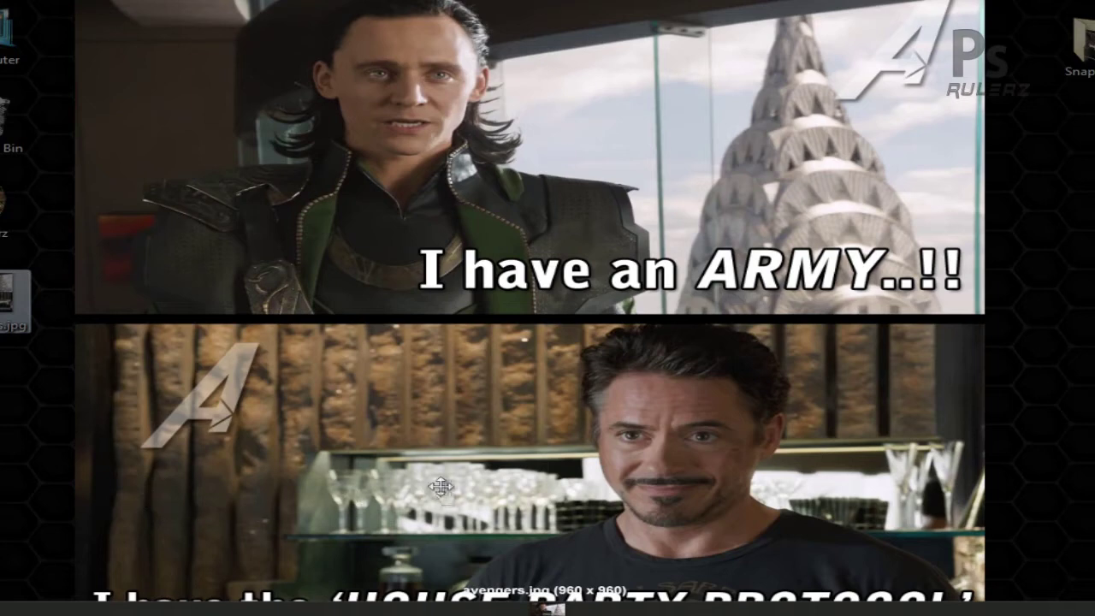
{"action": "left_click_drag", "start_coordinate": [440, 486], "coordinate": [443, 439]}
{"action": "scroll", "coordinate": [443, 433], "scroll_direction": "down", "scroll_amount": 2}
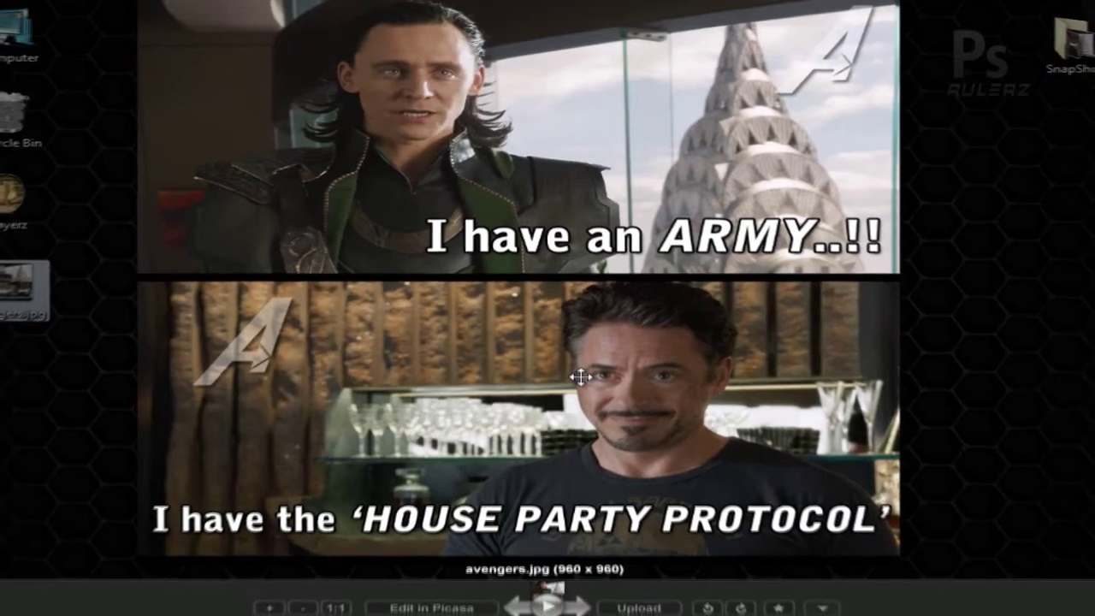
{"action": "left_click", "coordinate": [999, 119]}
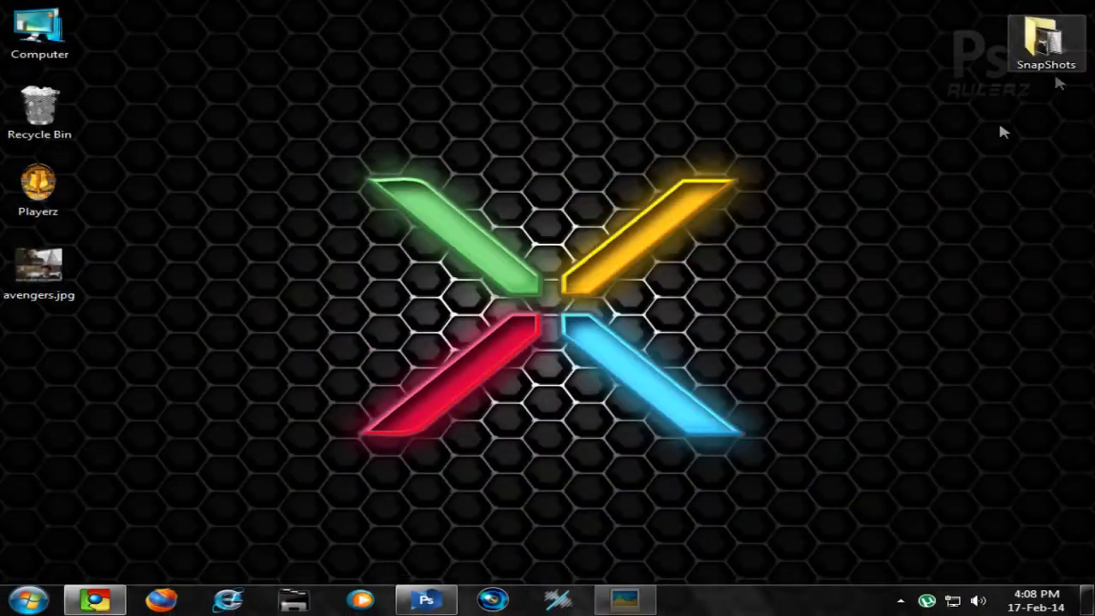
In Photoshop, create a document named 'meme' from the 960 px X 960 px preset with a White background
{"action": "key", "text": "super+Tab"}
{"action": "key", "text": "super+Tab"}
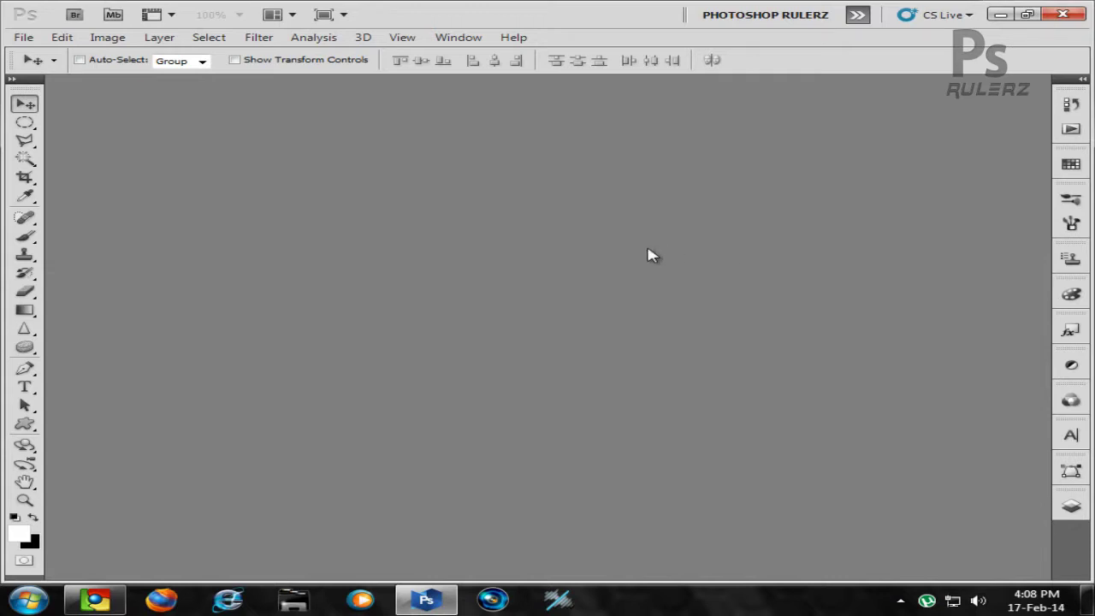
{"action": "key", "text": "ctrl+n"}
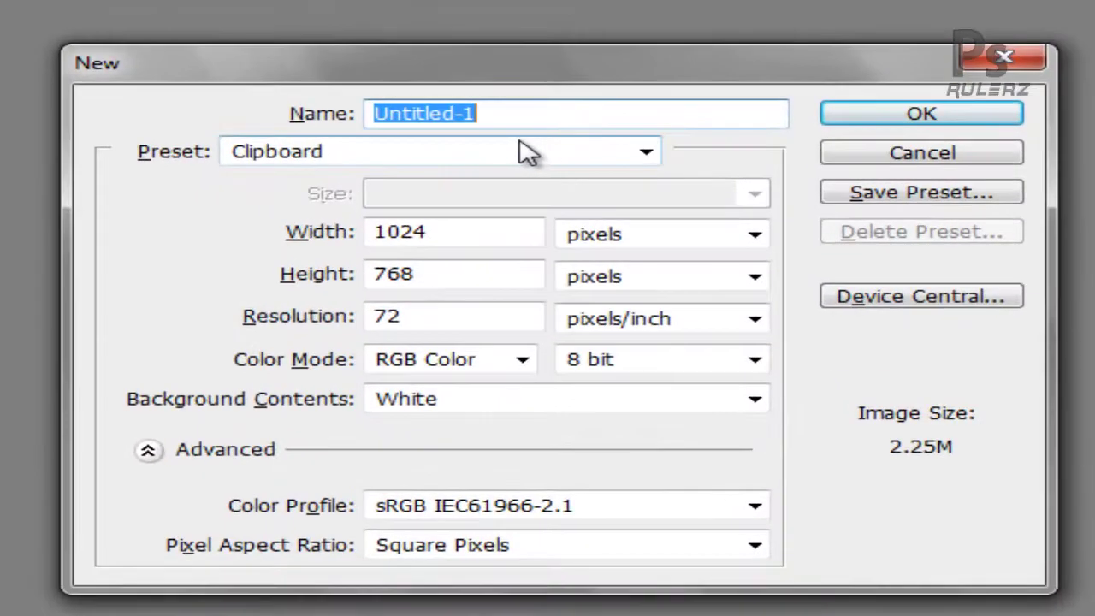
{"action": "left_click", "coordinate": [525, 161]}
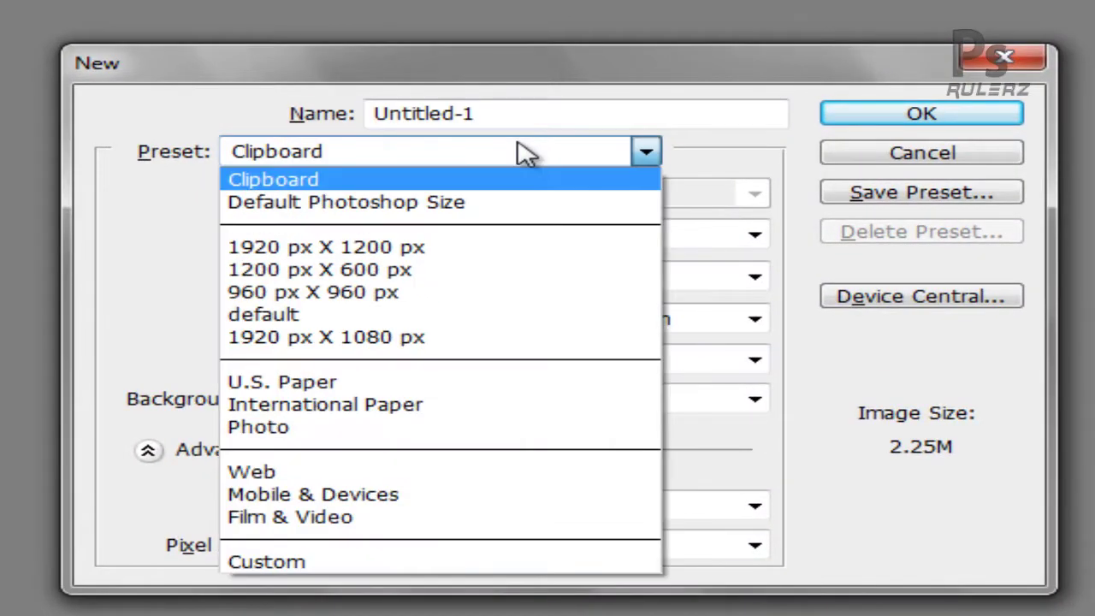
{"action": "left_click", "coordinate": [517, 299]}
{"action": "left_click_drag", "start_coordinate": [533, 105], "coordinate": [212, 137]}
{"action": "type", "text": "avc"}
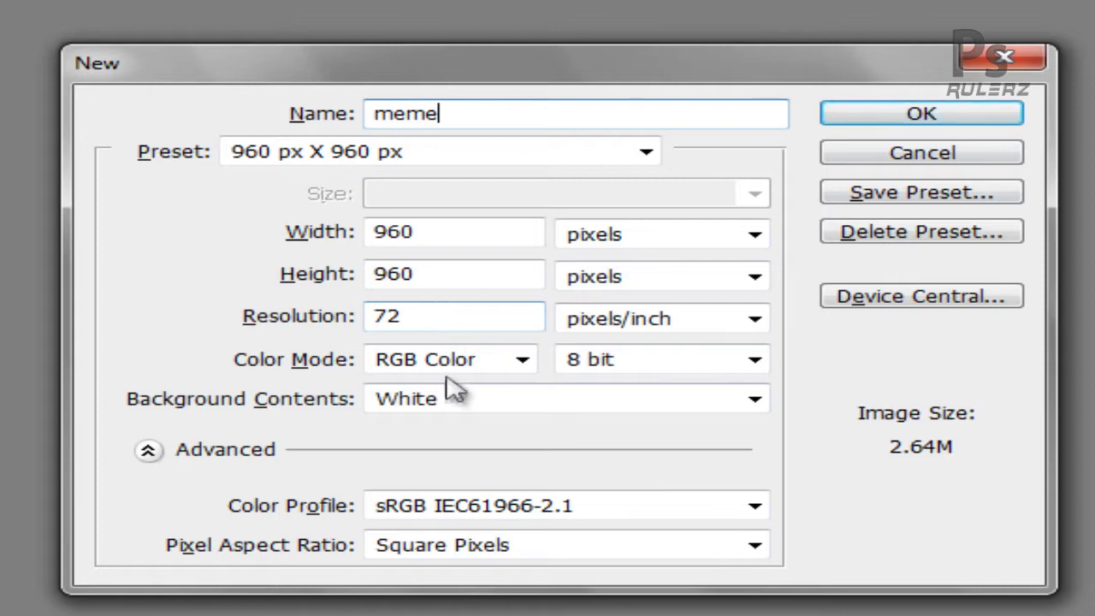
{"action": "left_click", "coordinate": [494, 406]}
{"action": "left_click", "coordinate": [501, 421]}
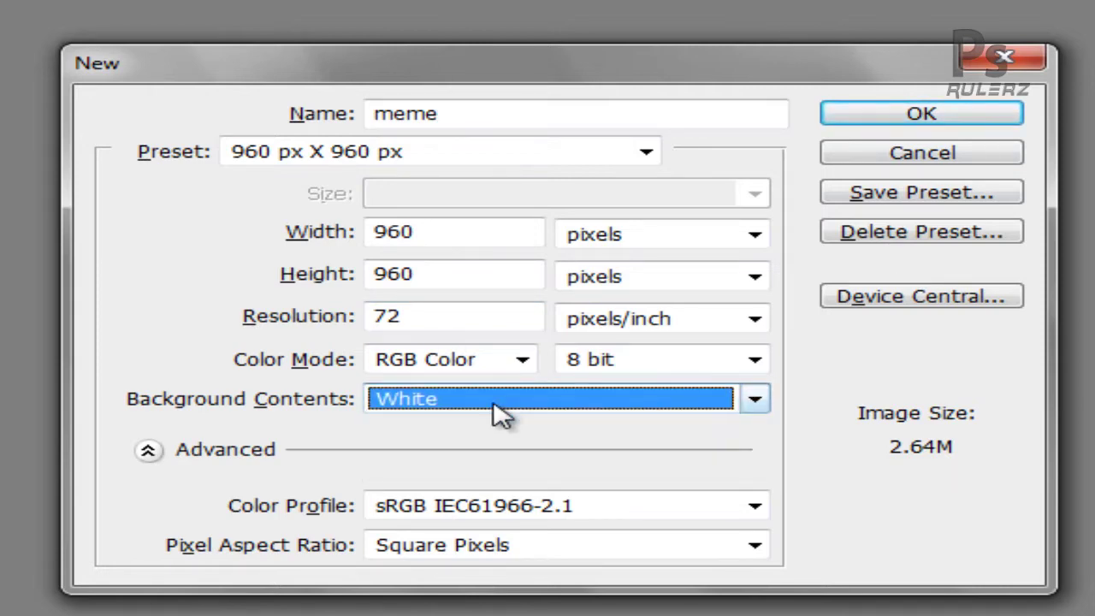
{"action": "left_click", "coordinate": [894, 122]}
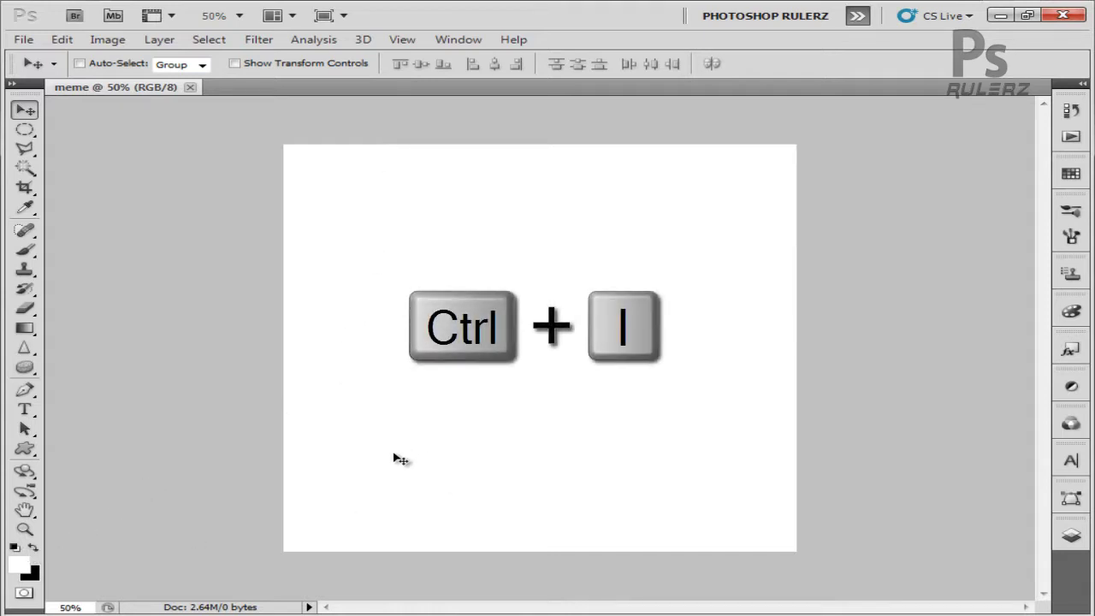
Invert the meme canvas to black and browse to the SnapShots folder in File > Open
{"action": "key", "text": "ctrl+i"}
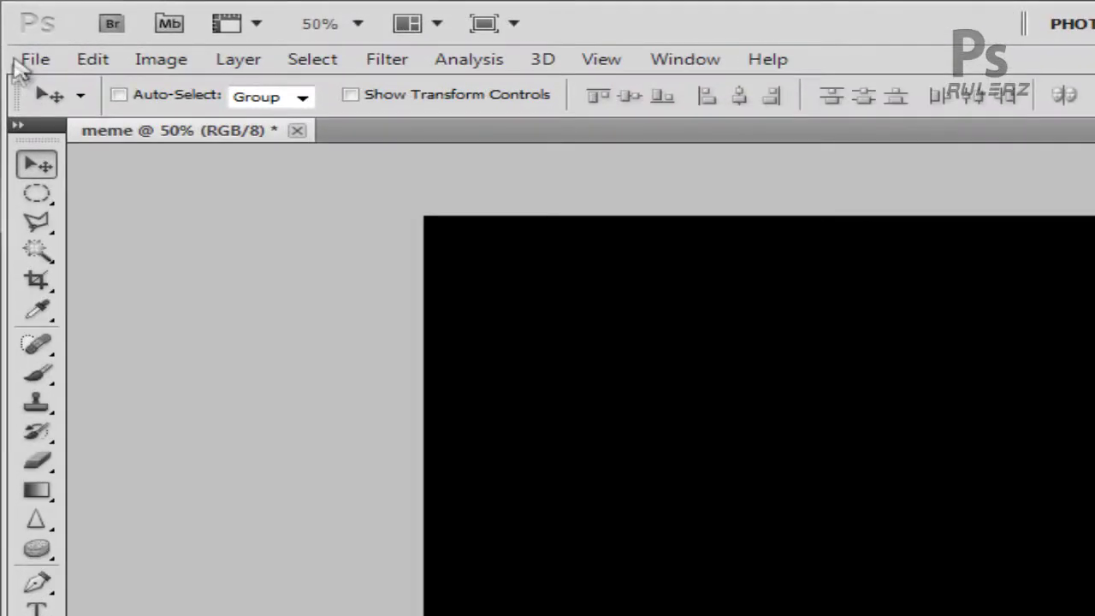
{"action": "left_click", "coordinate": [24, 40]}
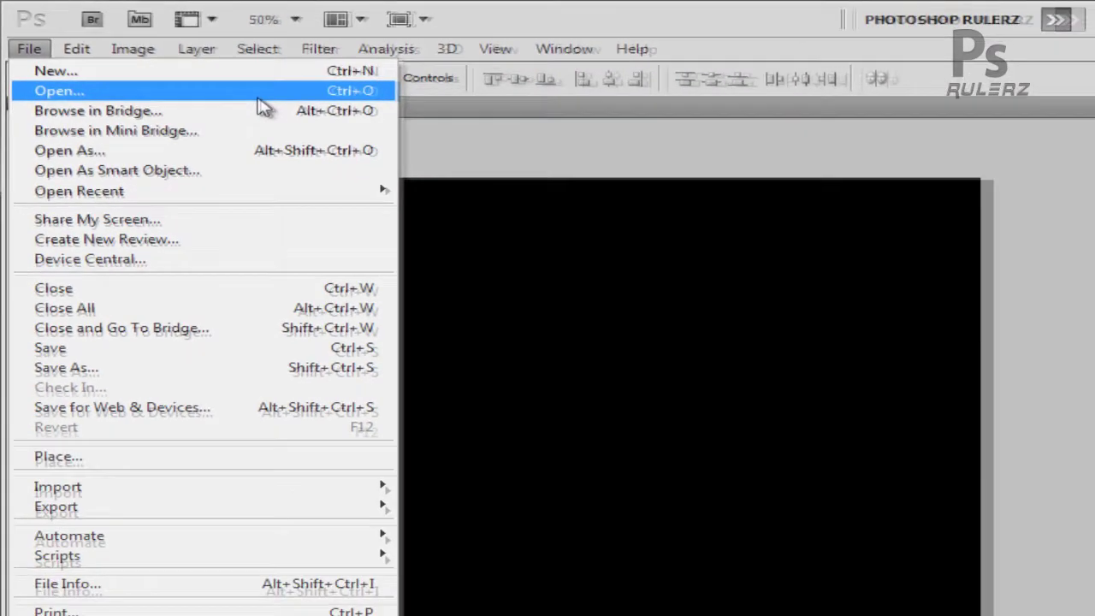
{"action": "left_click", "coordinate": [259, 98]}
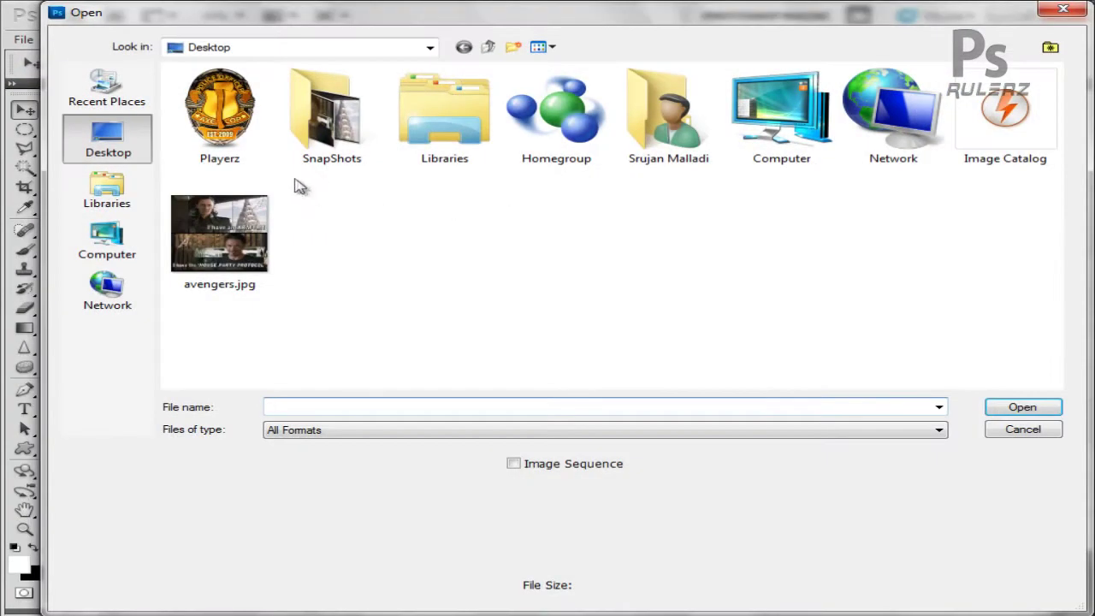
{"action": "double_click", "coordinate": [324, 137]}
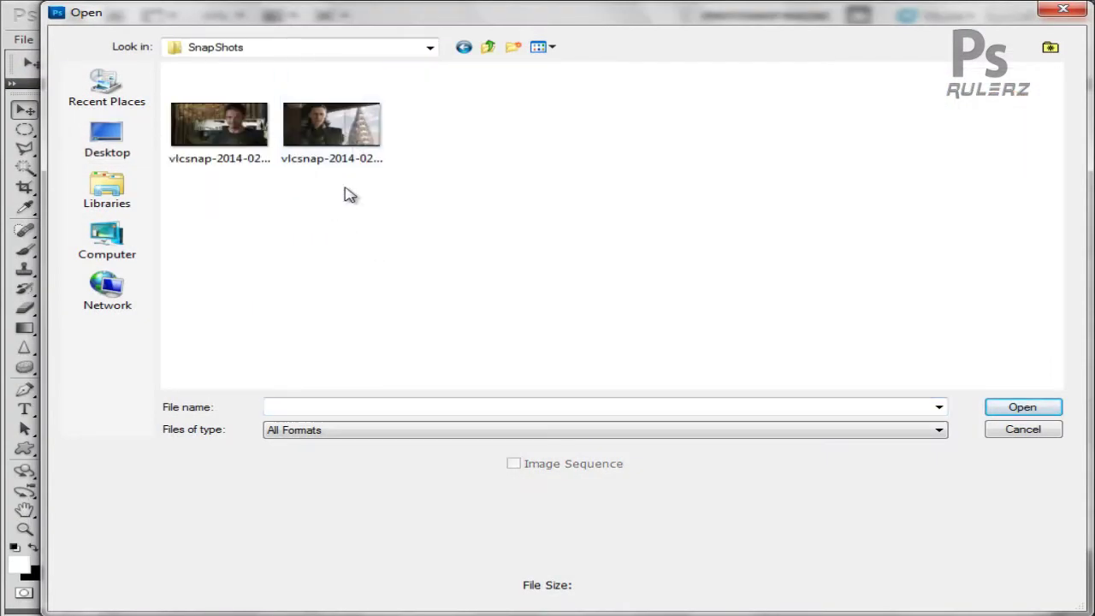
Select both vlcsnap PNG screenshots and open them
{"action": "left_click_drag", "start_coordinate": [350, 195], "coordinate": [167, 68]}
{"action": "left_click", "coordinate": [245, 245]}
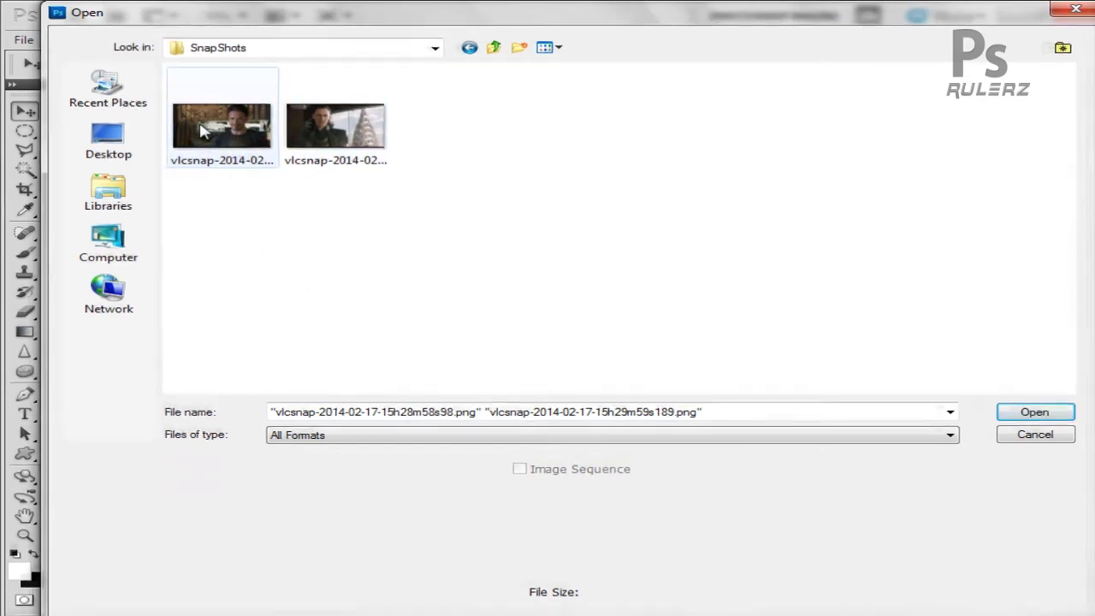
{"action": "left_click", "coordinate": [203, 130]}
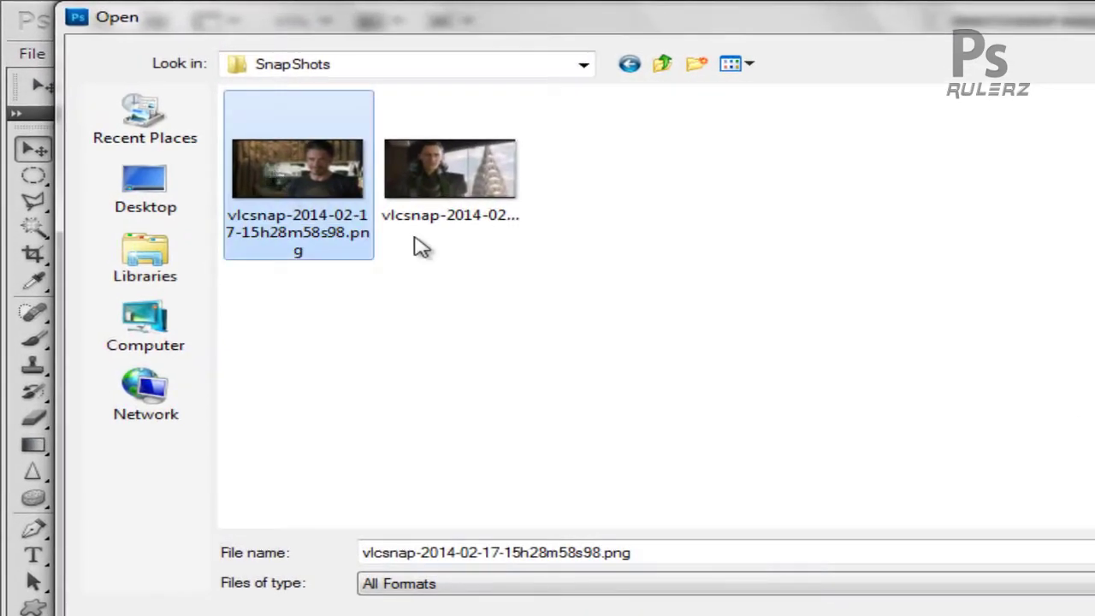
{"action": "left_click", "coordinate": [498, 228]}
{"action": "left_click_drag", "start_coordinate": [519, 341], "coordinate": [278, 147]}
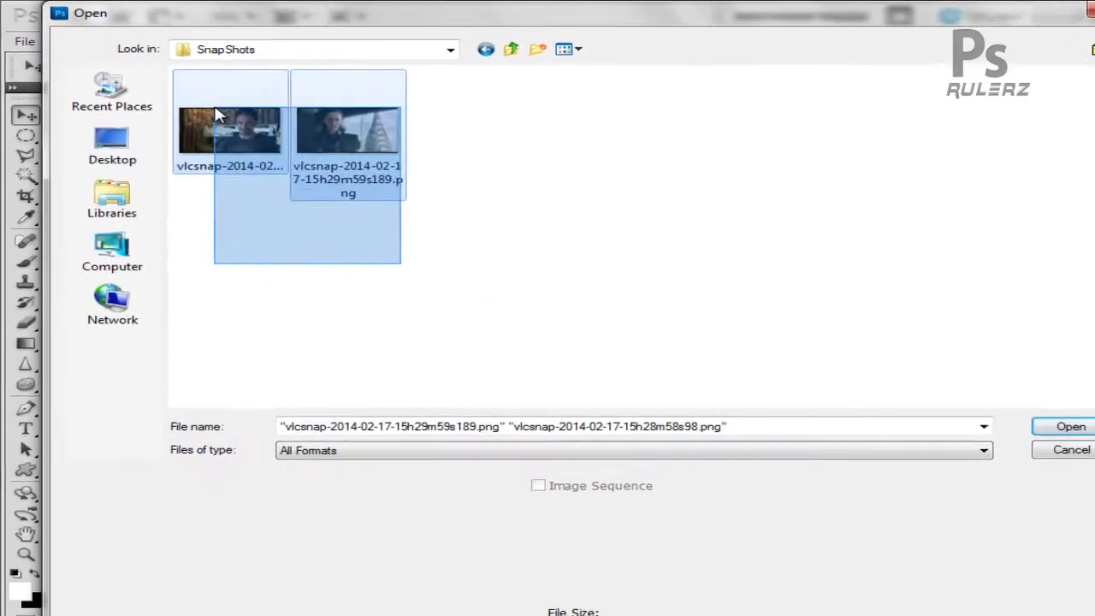
{"action": "left_click_drag", "start_coordinate": [218, 115], "coordinate": [216, 113]}
{"action": "left_click", "coordinate": [1056, 432]}
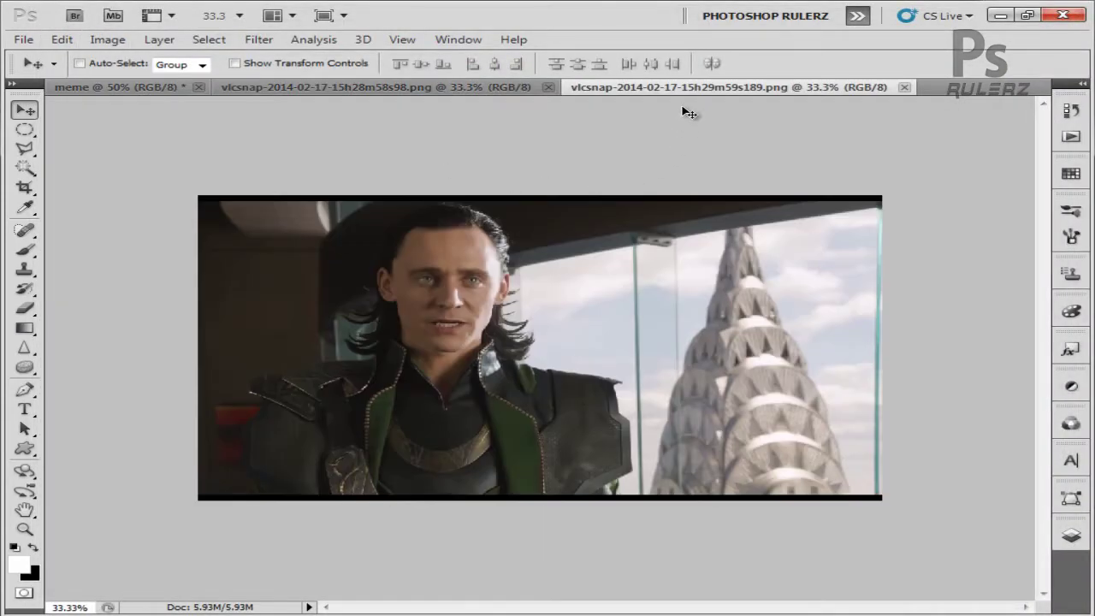
Move both screenshots into the meme document as layers and close the screenshot documents
{"action": "left_click_drag", "start_coordinate": [466, 86], "coordinate": [590, 335]}
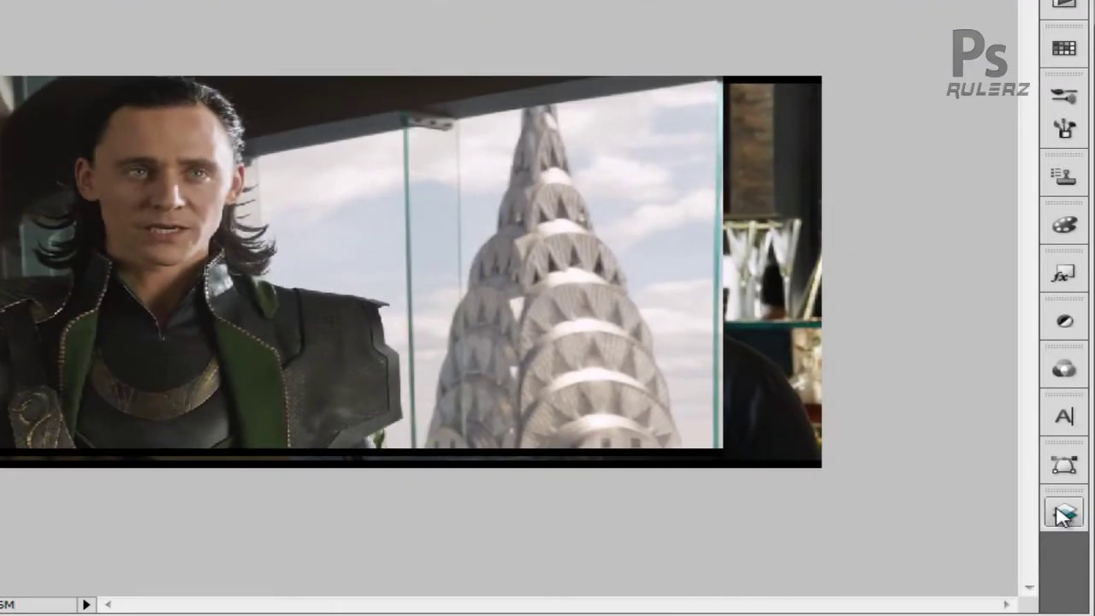
{"action": "left_click", "coordinate": [1066, 519]}
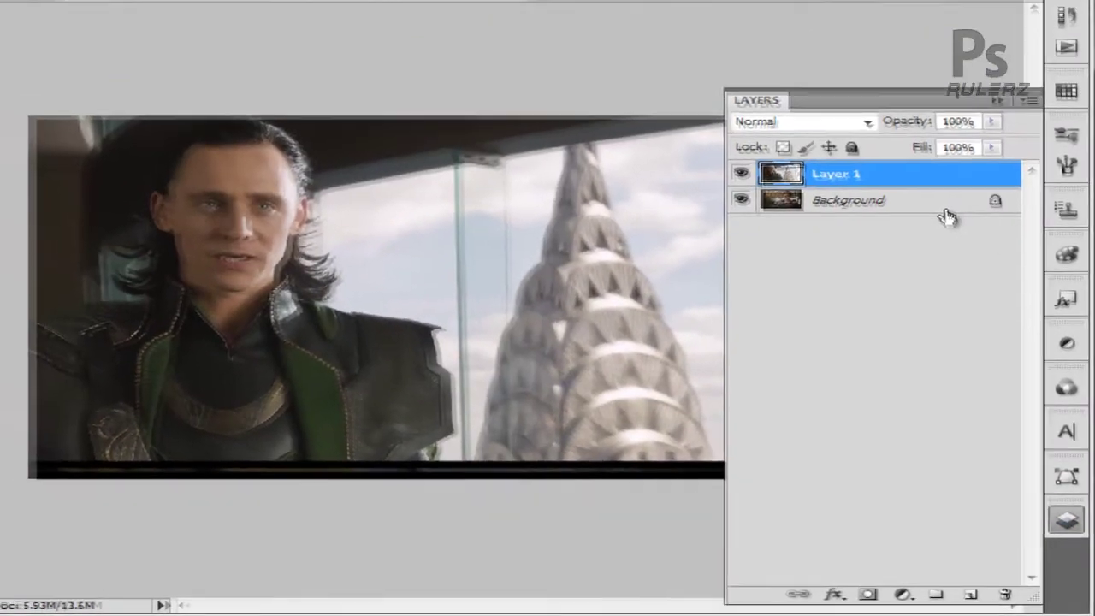
{"action": "left_click", "coordinate": [945, 208], "text": "shift"}
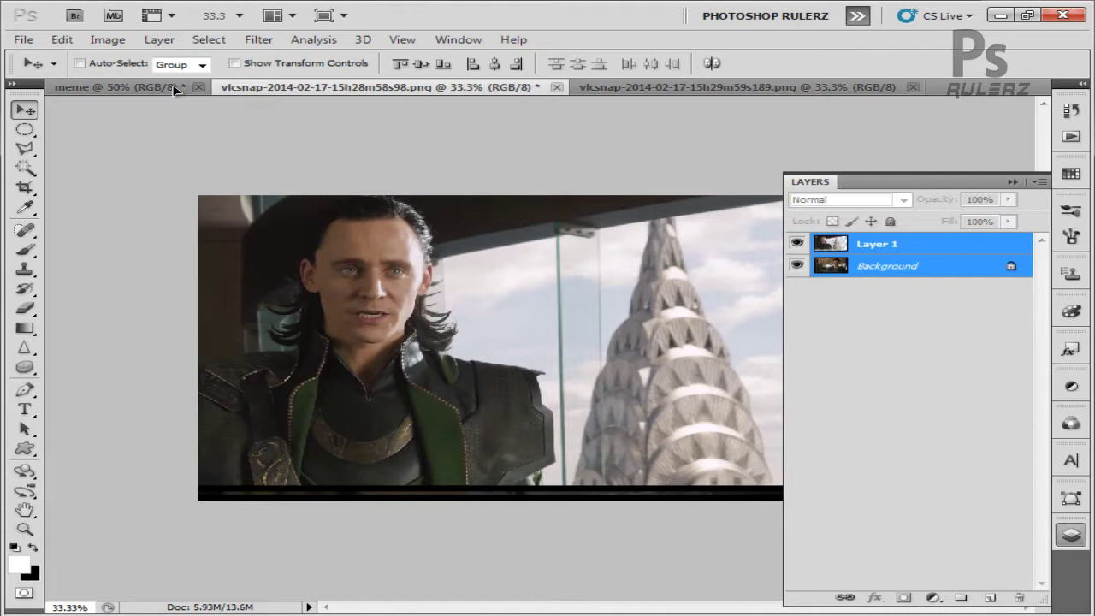
{"action": "left_click_drag", "start_coordinate": [174, 89], "coordinate": [451, 265]}
{"action": "left_click", "coordinate": [556, 87]}
{"action": "left_click", "coordinate": [557, 87]}
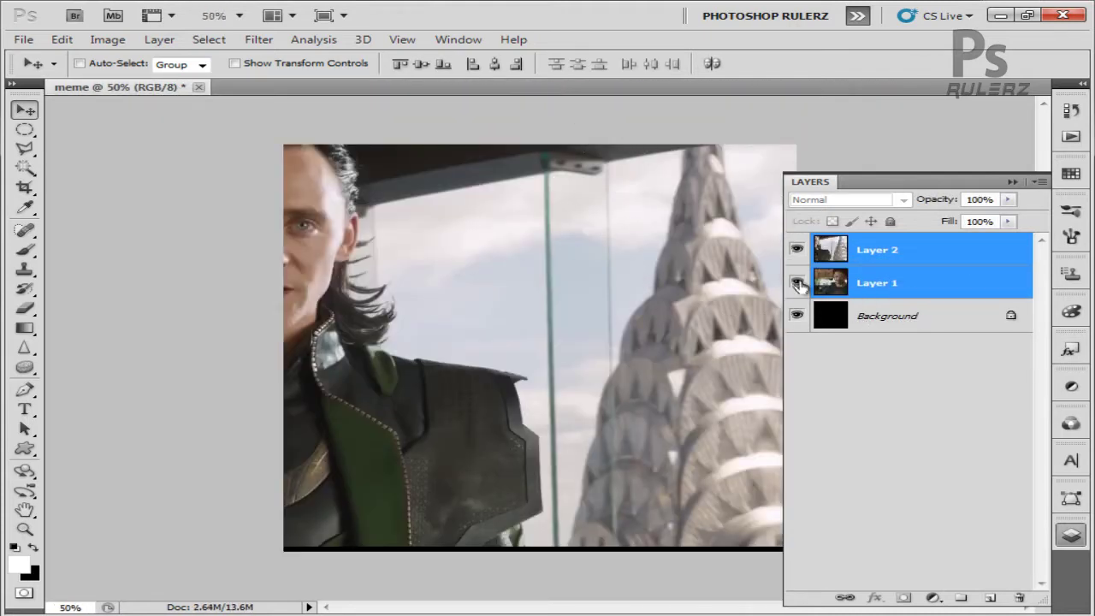
Hide the photo layer and select the Background layer
{"action": "left_click", "coordinate": [797, 249]}
{"action": "left_click", "coordinate": [925, 318]}
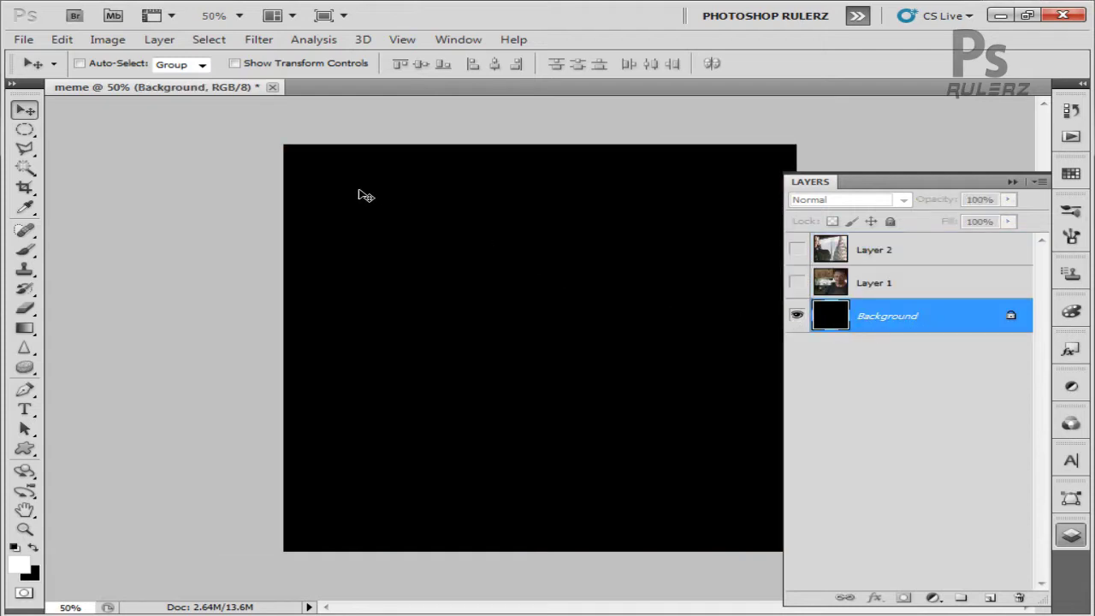
{"action": "left_click", "coordinate": [1013, 183]}
Find the canvas centre with a full-canvas crop box and place a horizontal guide there, undoing the vertical one
{"action": "key", "text": "ctrl+r"}
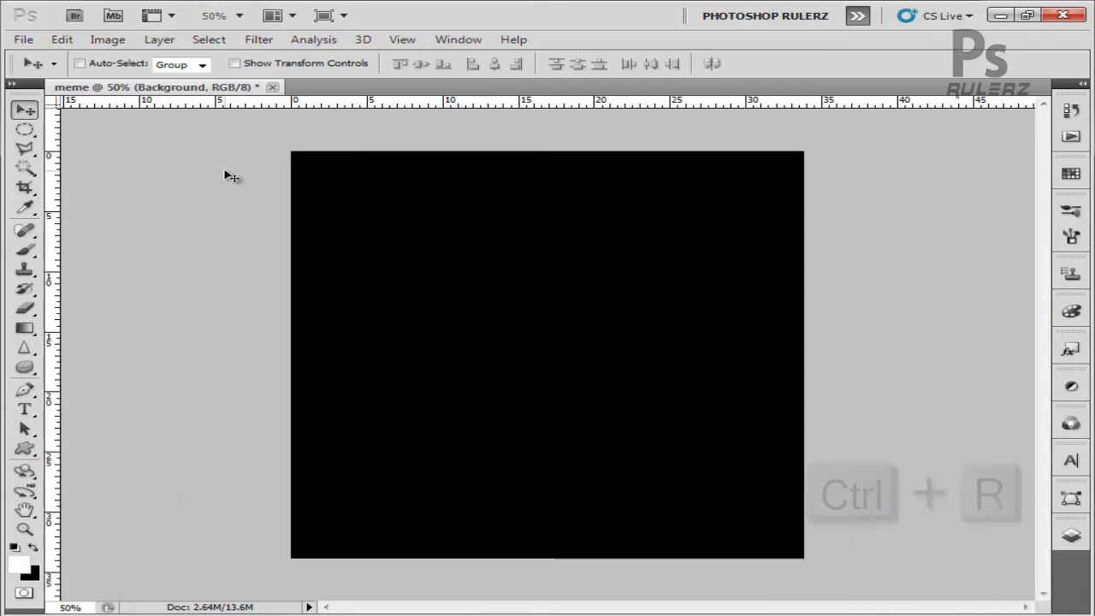
{"action": "key", "text": "c"}
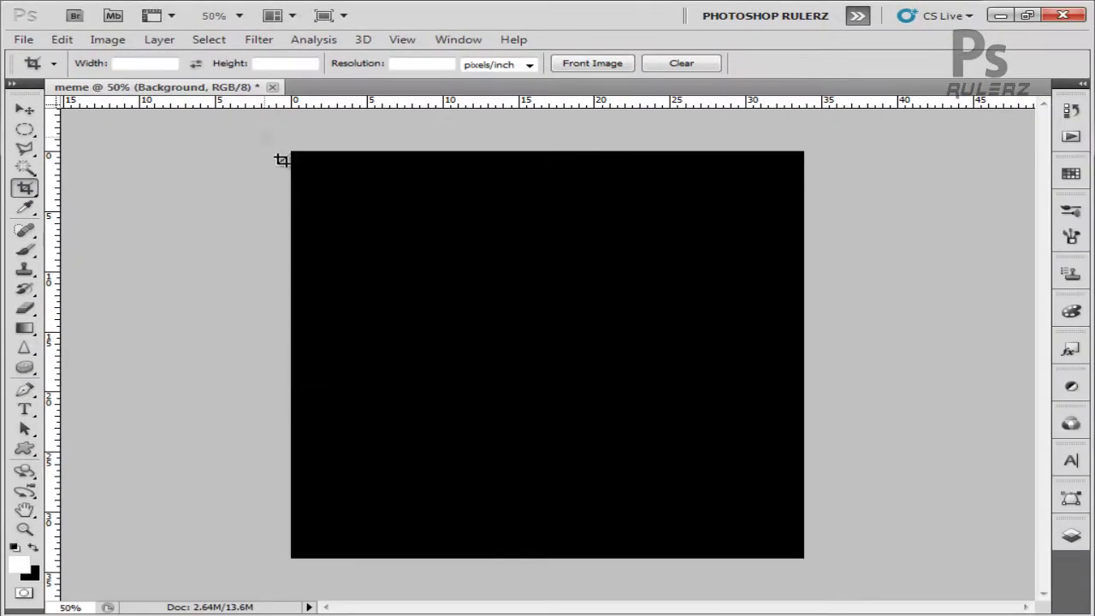
{"action": "left_click_drag", "start_coordinate": [498, 259], "coordinate": [1094, 615]}
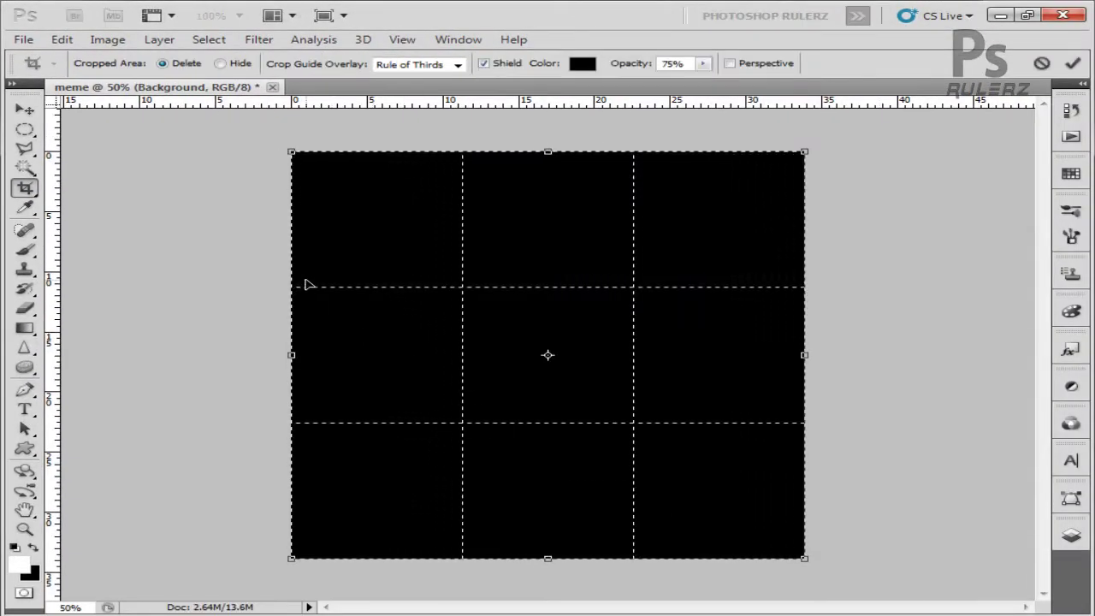
{"action": "left_click_drag", "start_coordinate": [325, 119], "coordinate": [374, 385]}
{"action": "left_click_drag", "start_coordinate": [58, 346], "coordinate": [594, 402]}
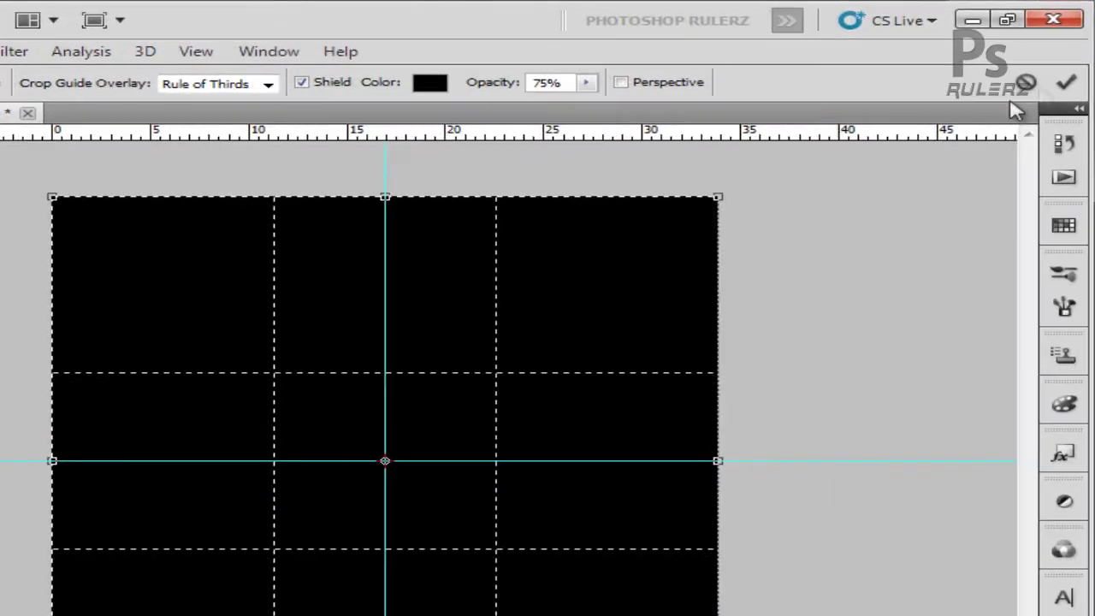
{"action": "left_click", "coordinate": [1072, 65]}
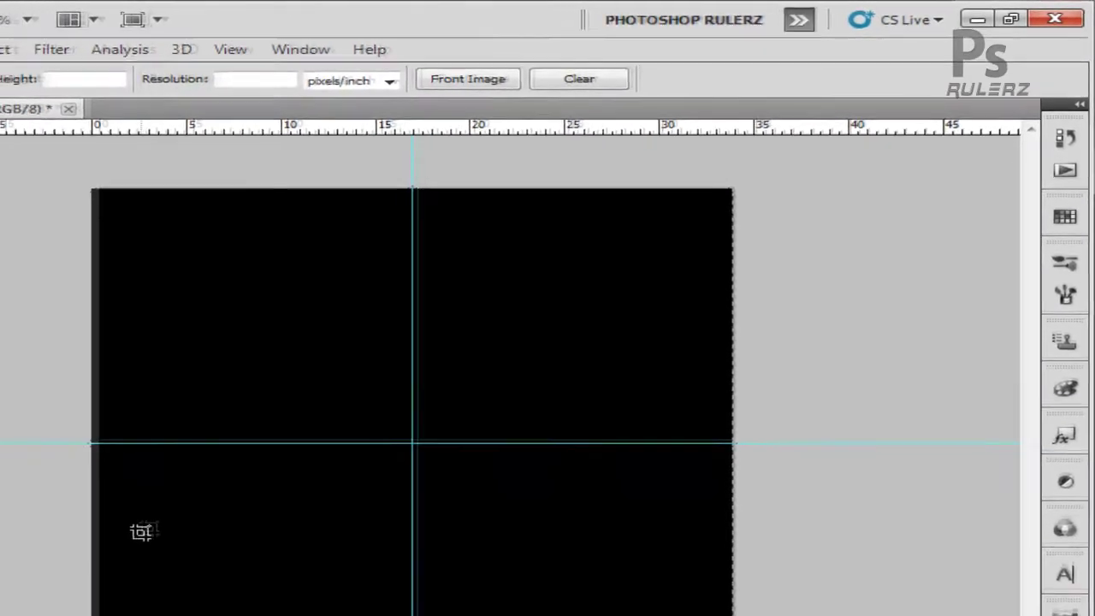
{"action": "key", "text": "ctrl+z"}
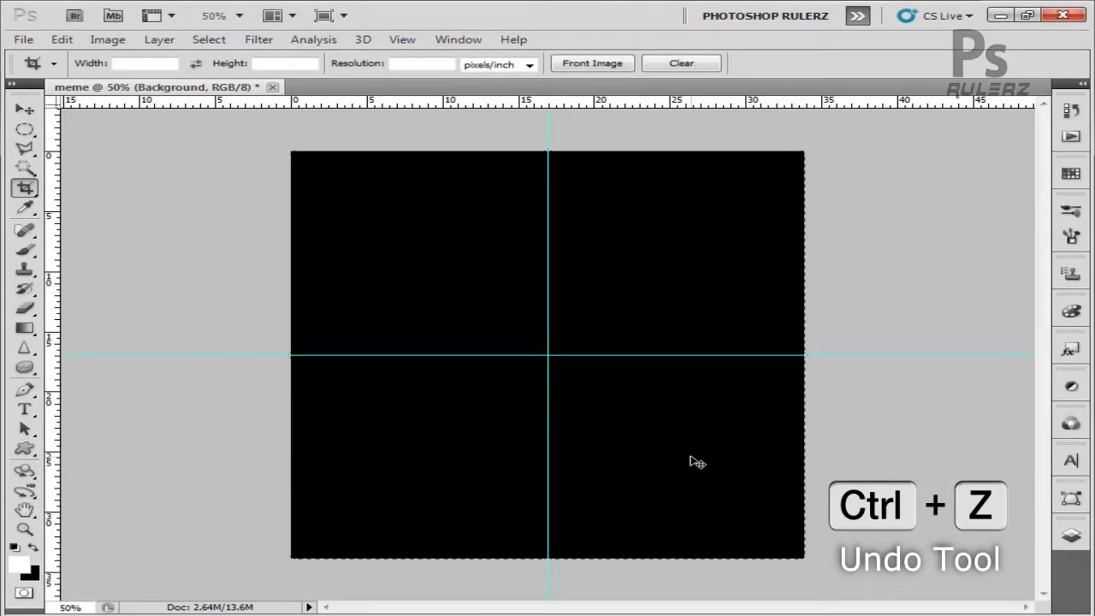
{"action": "key", "text": "ctrl+z"}
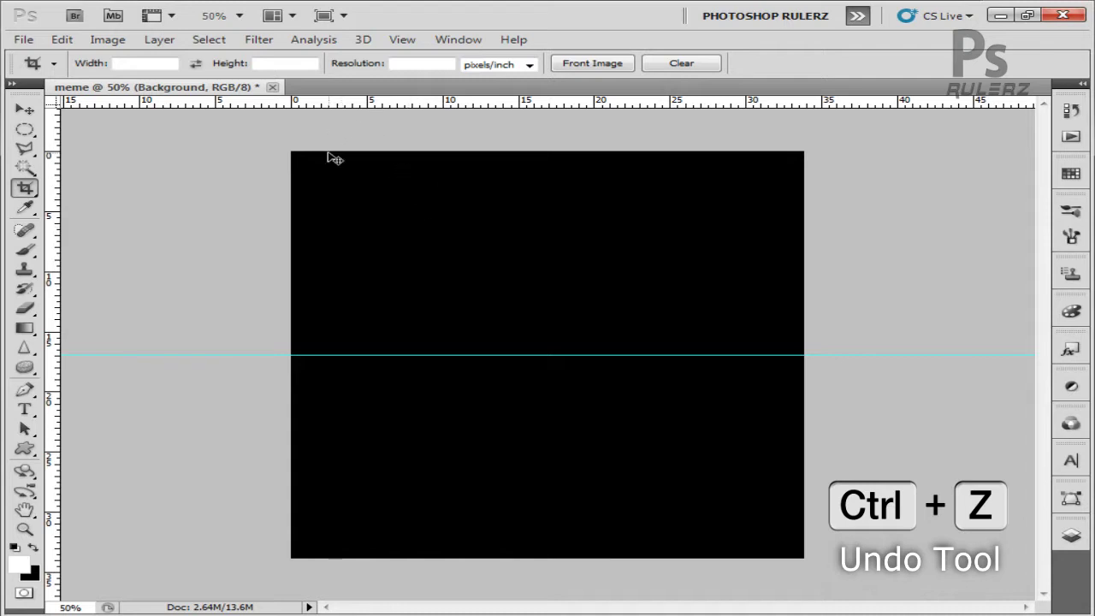
{"action": "key", "text": "ctrl+r"}
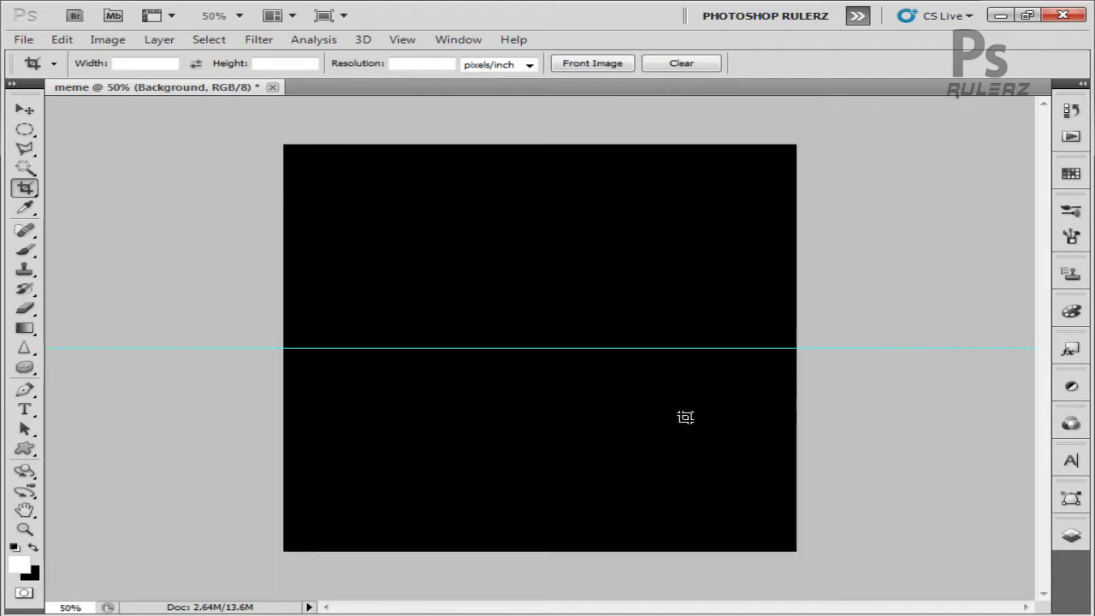
Make Layer 2 visible again and rename it 'loki'
{"action": "left_click", "coordinate": [1071, 536]}
{"action": "left_click", "coordinate": [865, 293]}
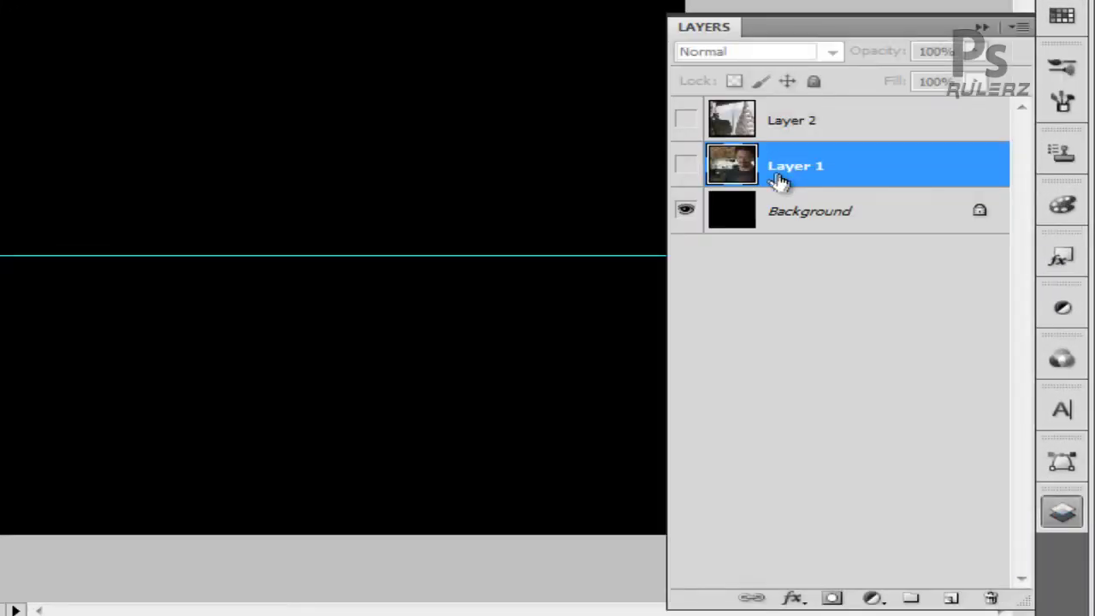
{"action": "left_click", "coordinate": [821, 128]}
{"action": "left_click", "coordinate": [686, 120]}
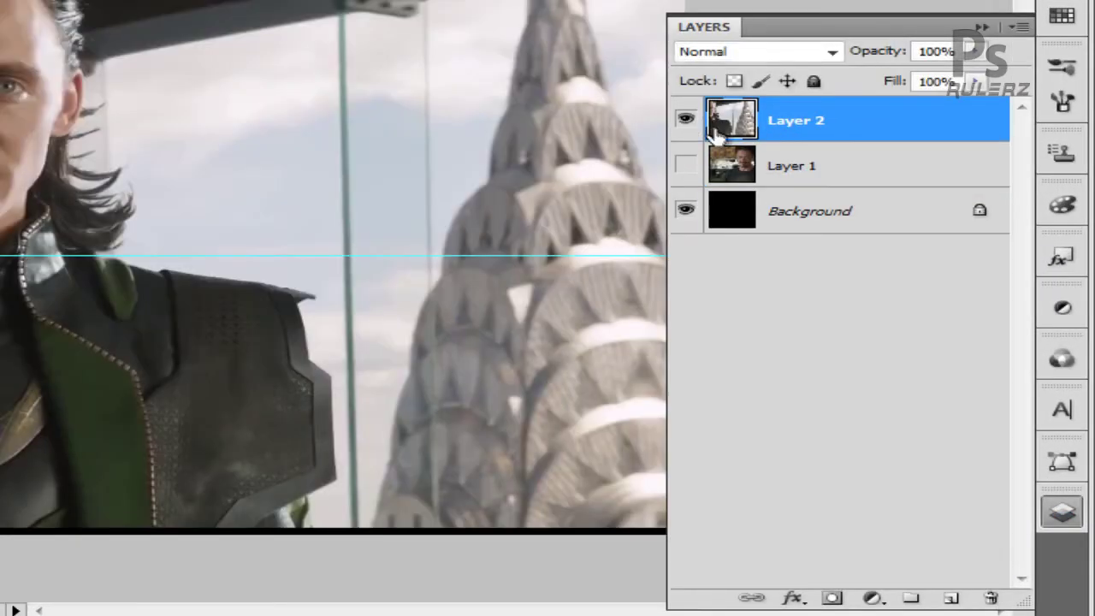
{"action": "double_click", "coordinate": [817, 122]}
{"action": "type", "text": "loki"}
{"action": "key", "text": "Return"}
Rename Layer 1 to 'ironman' and put the loki layer into Free Transform
{"action": "double_click", "coordinate": [779, 166]}
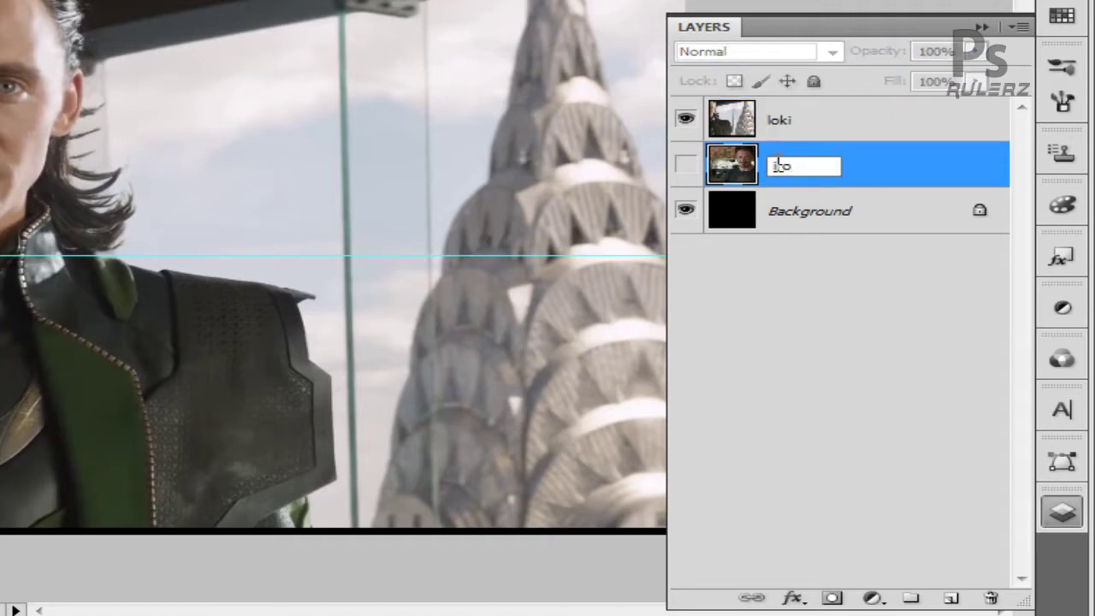
{"action": "type", "text": "ironman"}
{"action": "key", "text": "Return"}
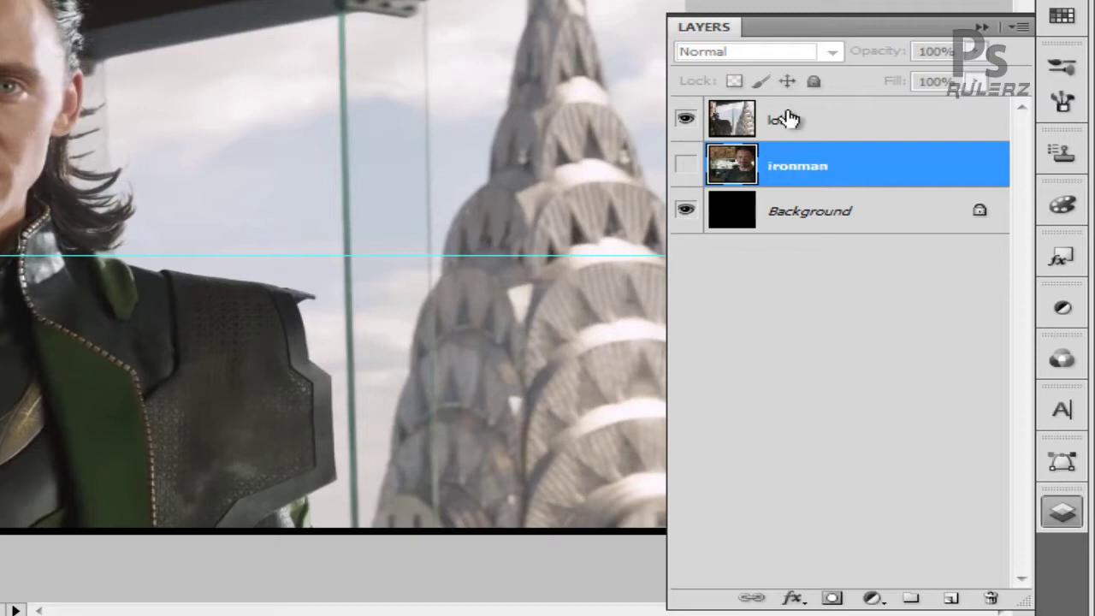
{"action": "left_click", "coordinate": [786, 116]}
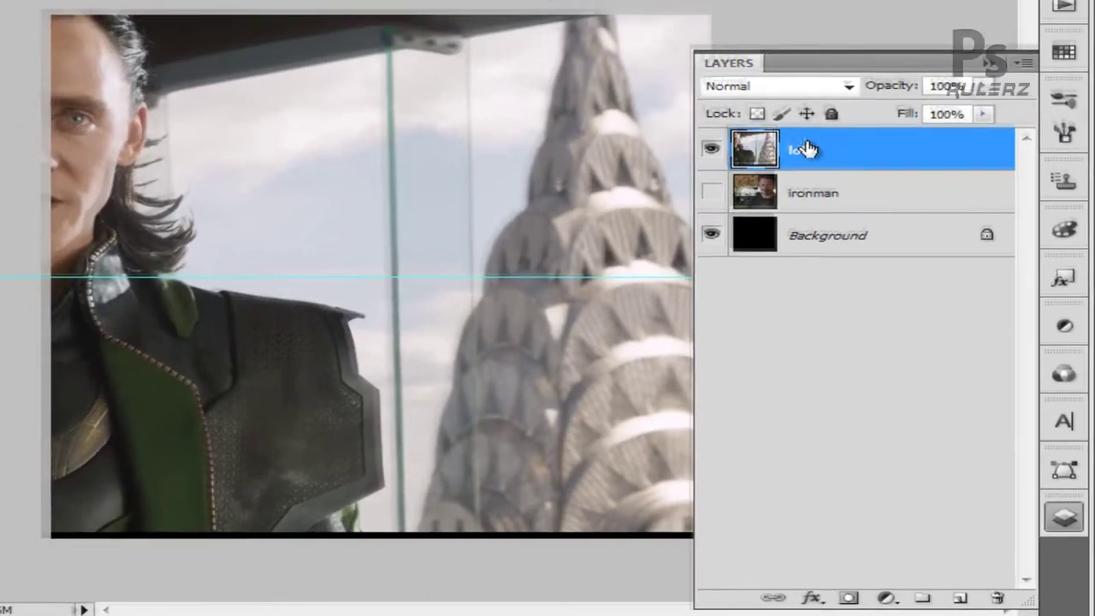
{"action": "key", "text": "ctrl+t"}
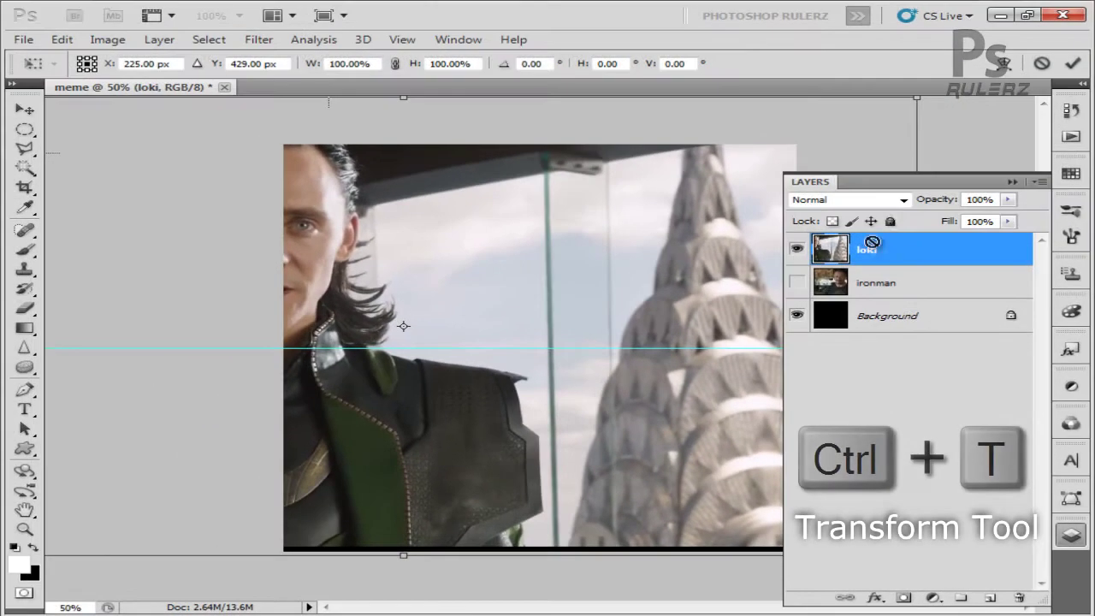
Squeeze the loki image to fill the canvas's top half, ending at the middle guide
{"action": "left_click", "coordinate": [990, 62]}
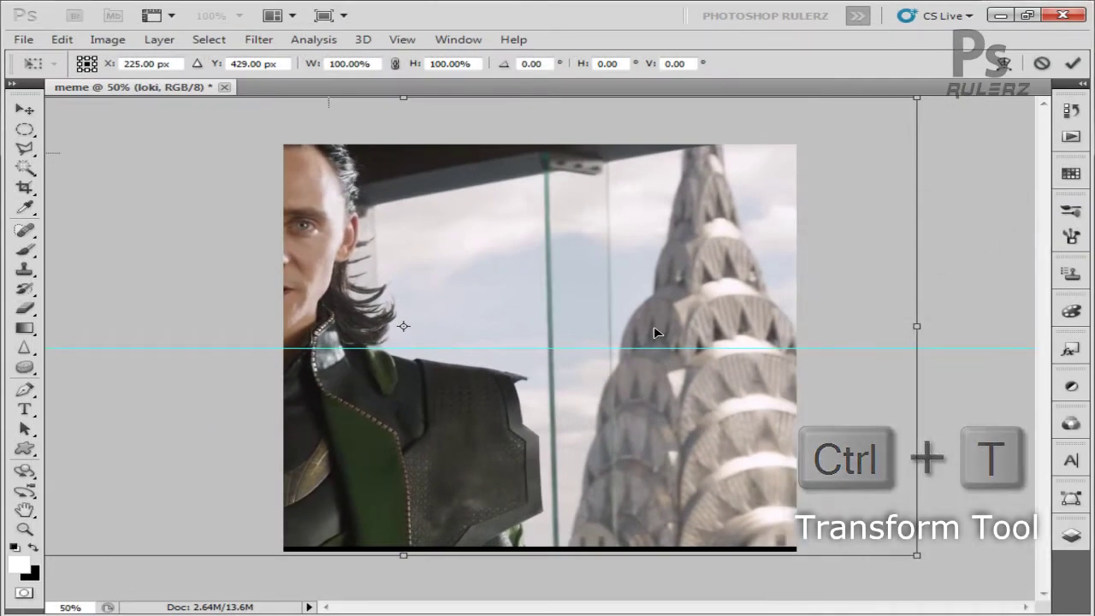
{"action": "key", "text": "ctrl+0"}
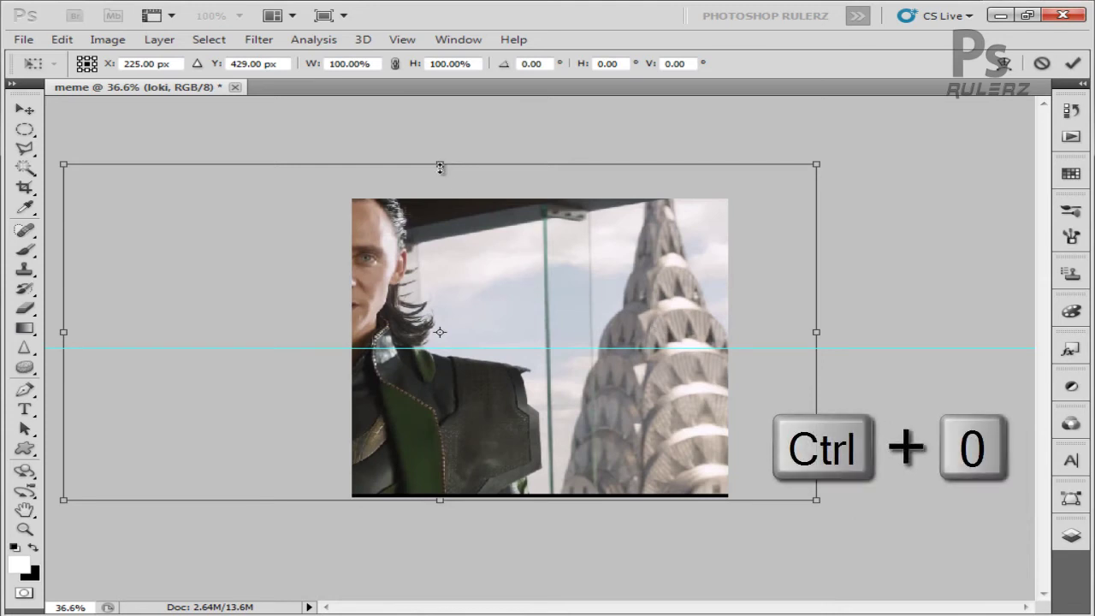
{"action": "left_click_drag", "start_coordinate": [440, 164], "coordinate": [443, 200]}
{"action": "left_click_drag", "start_coordinate": [440, 501], "coordinate": [424, 352]}
{"action": "left_click_drag", "start_coordinate": [808, 277], "coordinate": [730, 275]}
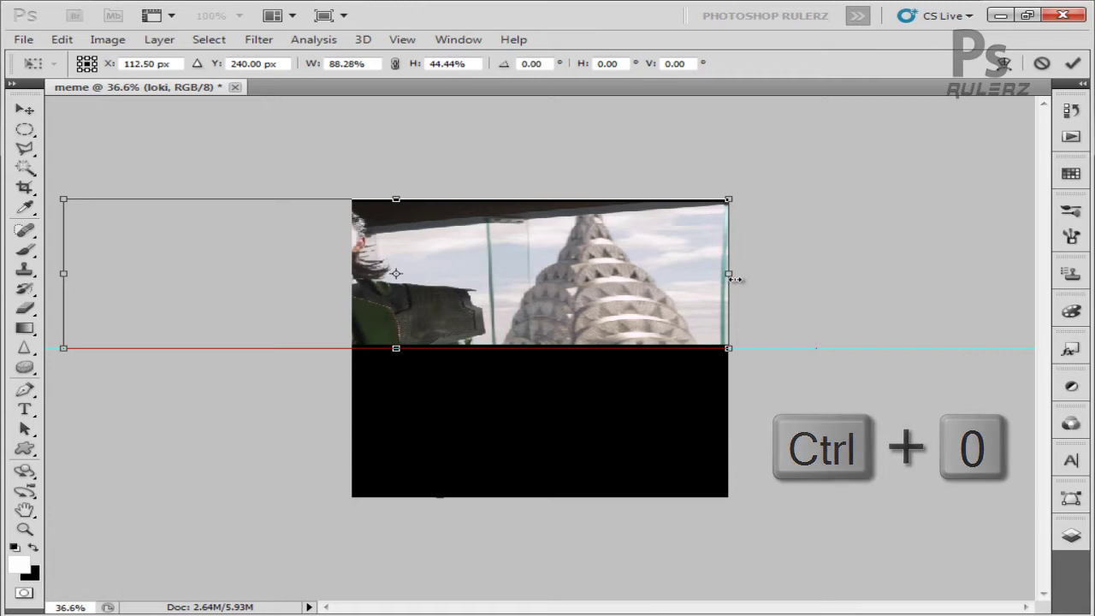
{"action": "left_click_drag", "start_coordinate": [60, 276], "coordinate": [351, 276]}
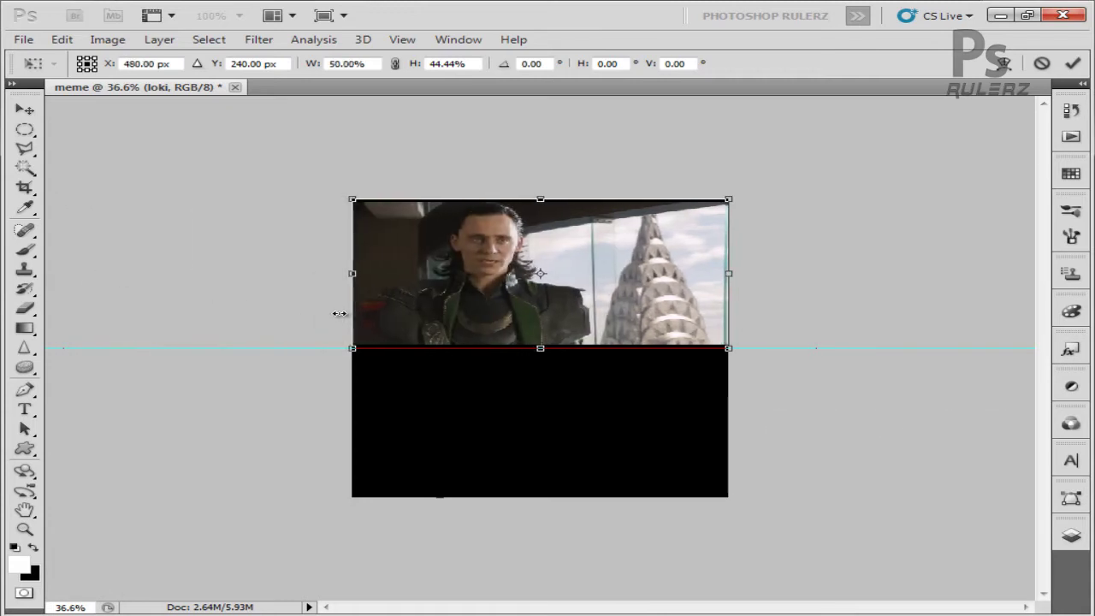
{"action": "key", "text": "Return"}
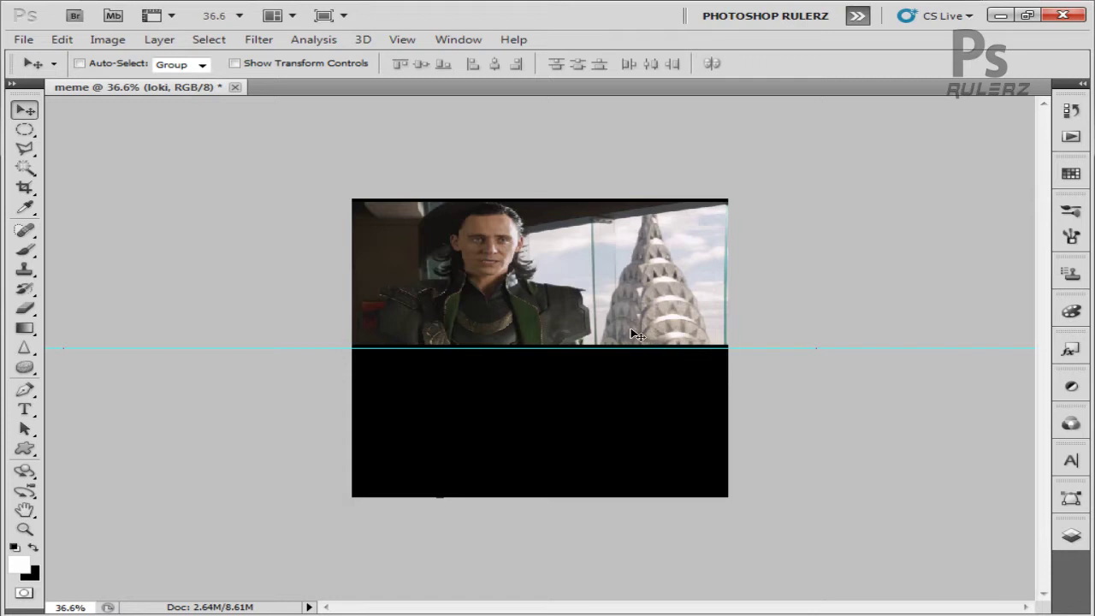
Widen the loki image slightly past the right edge, then select the ironman layer
{"action": "key", "text": "ctrl+t"}
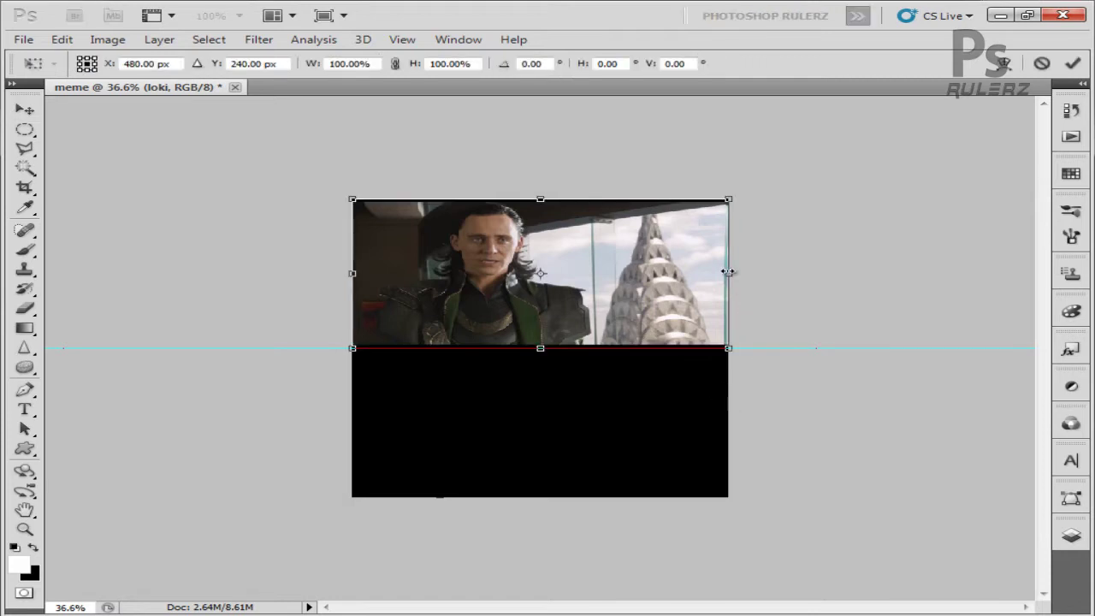
{"action": "left_click_drag", "start_coordinate": [732, 272], "coordinate": [736, 270]}
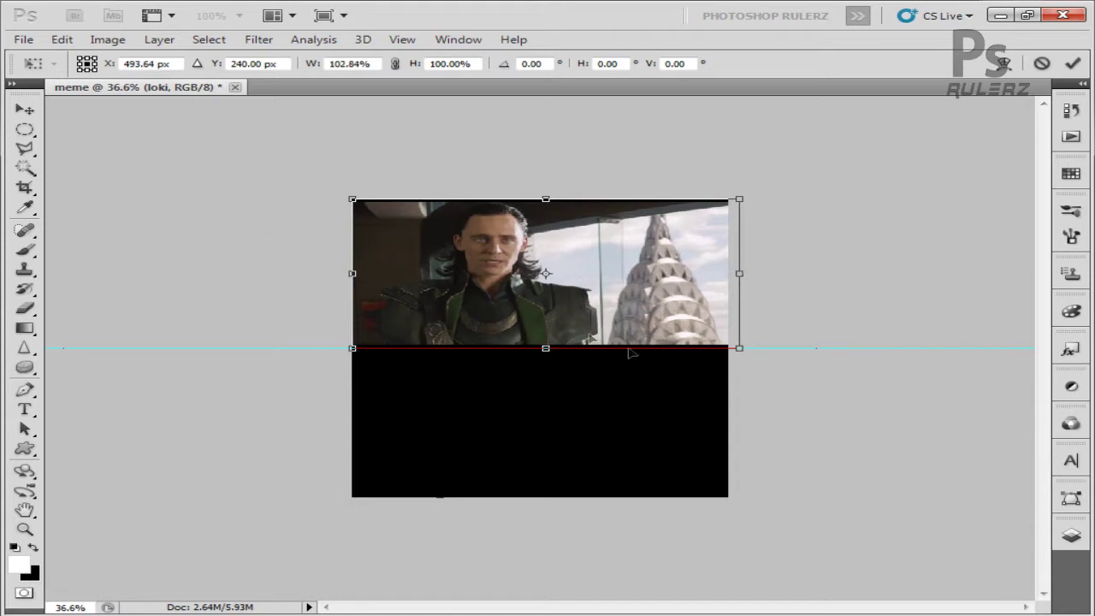
{"action": "key", "text": "Return"}
{"action": "left_click", "coordinate": [1073, 538]}
{"action": "left_click", "coordinate": [834, 286]}
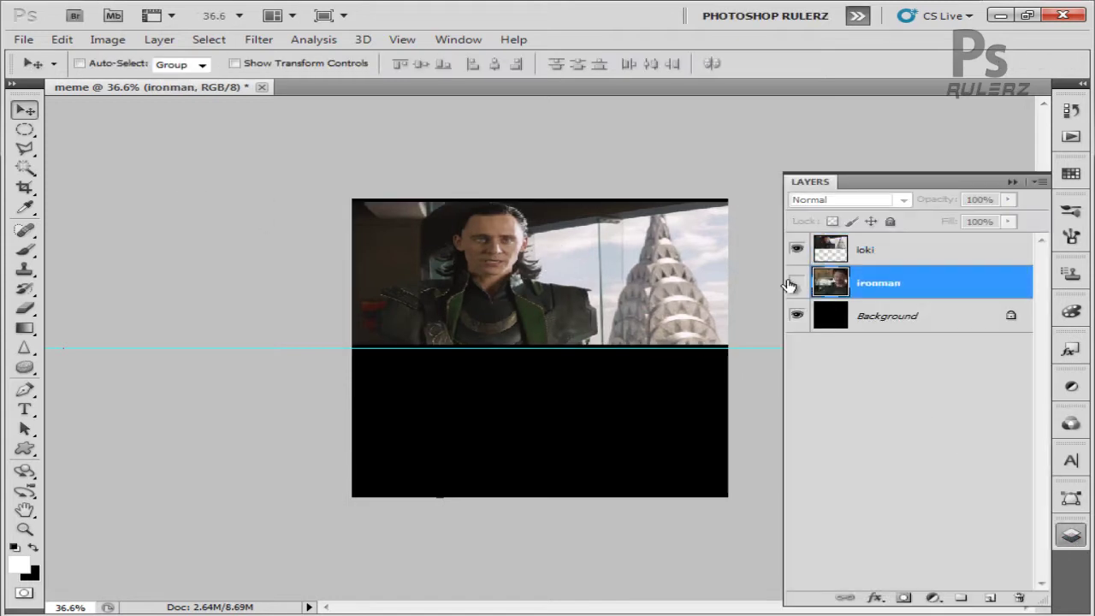
Show the ironman layer and free-transform it to fill the bottom half below the guide
{"action": "left_click", "coordinate": [797, 282]}
{"action": "left_click", "coordinate": [1013, 184]}
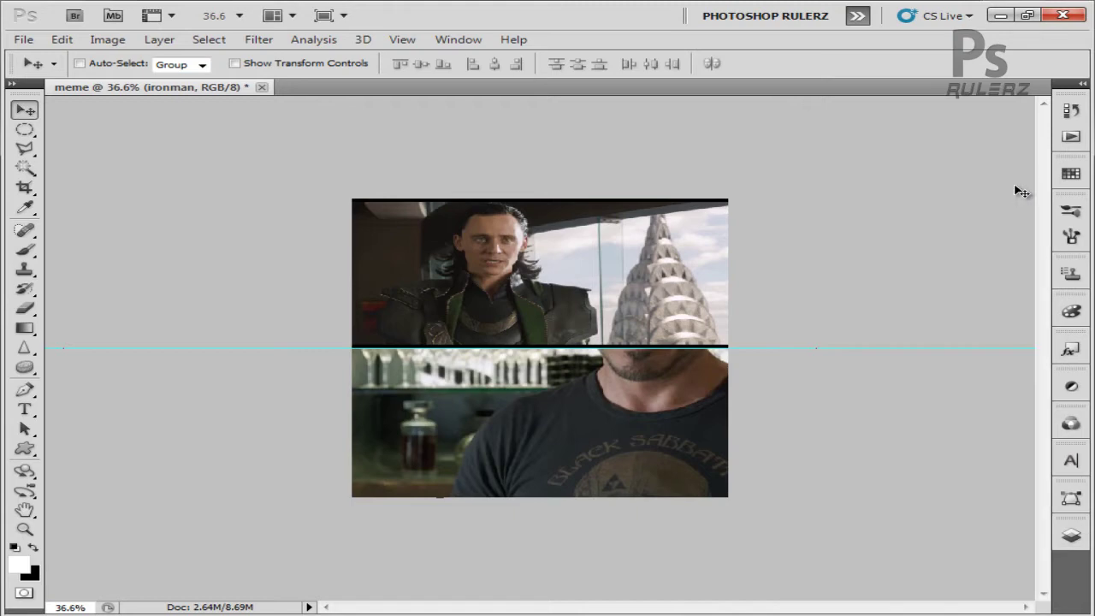
{"action": "key", "text": "ctrl+t"}
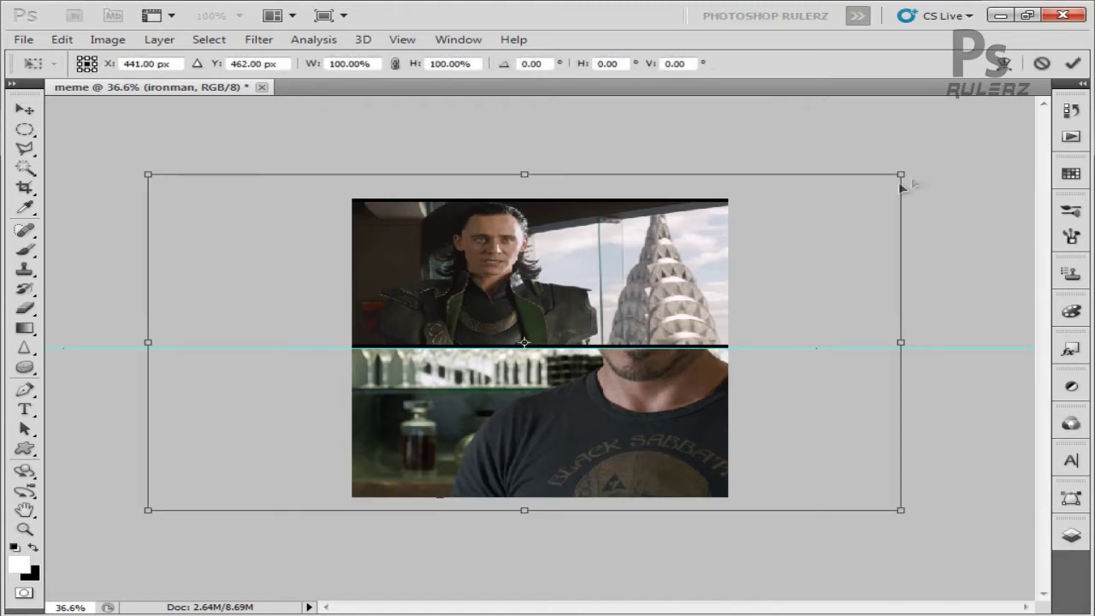
{"action": "left_click_drag", "start_coordinate": [524, 177], "coordinate": [543, 347]}
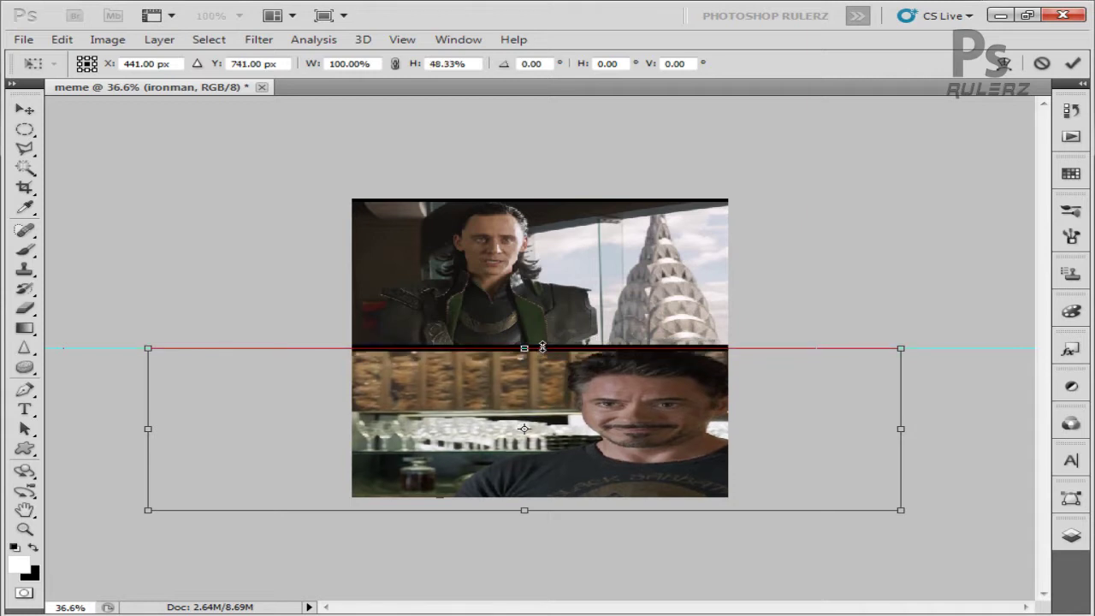
{"action": "mouse_move", "coordinate": [527, 513]}
{"action": "left_mouse_down"}
{"action": "mouse_move", "coordinate": [523, 486]}
{"action": "mouse_move", "coordinate": [525, 503]}
{"action": "left_mouse_up"}
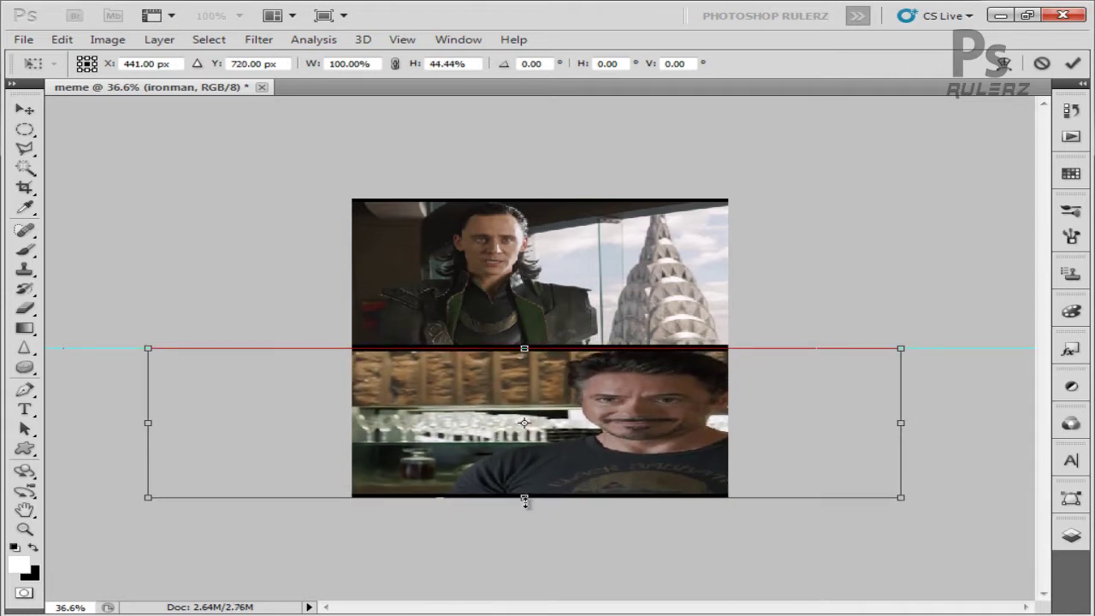
{"action": "left_click_drag", "start_coordinate": [140, 427], "coordinate": [346, 409]}
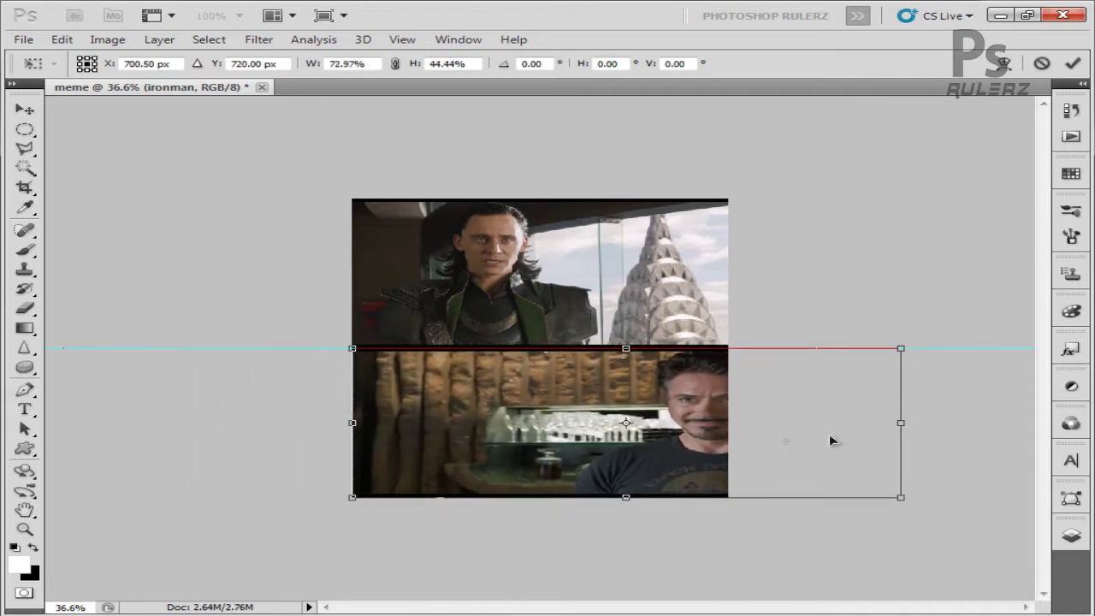
{"action": "left_click_drag", "start_coordinate": [903, 424], "coordinate": [732, 435]}
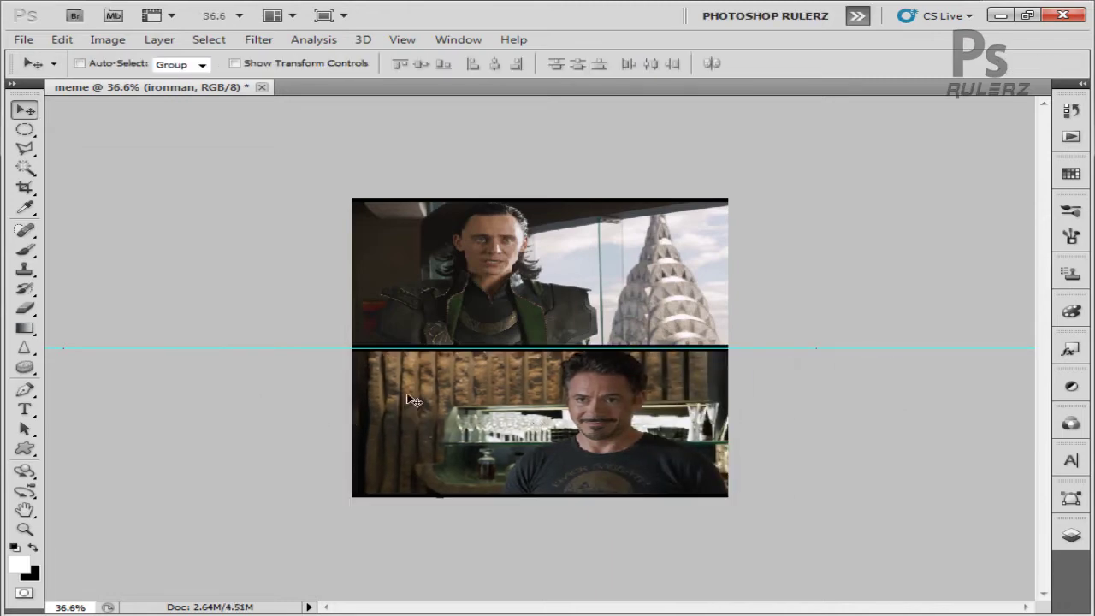
{"action": "left_click", "coordinate": [402, 39]}
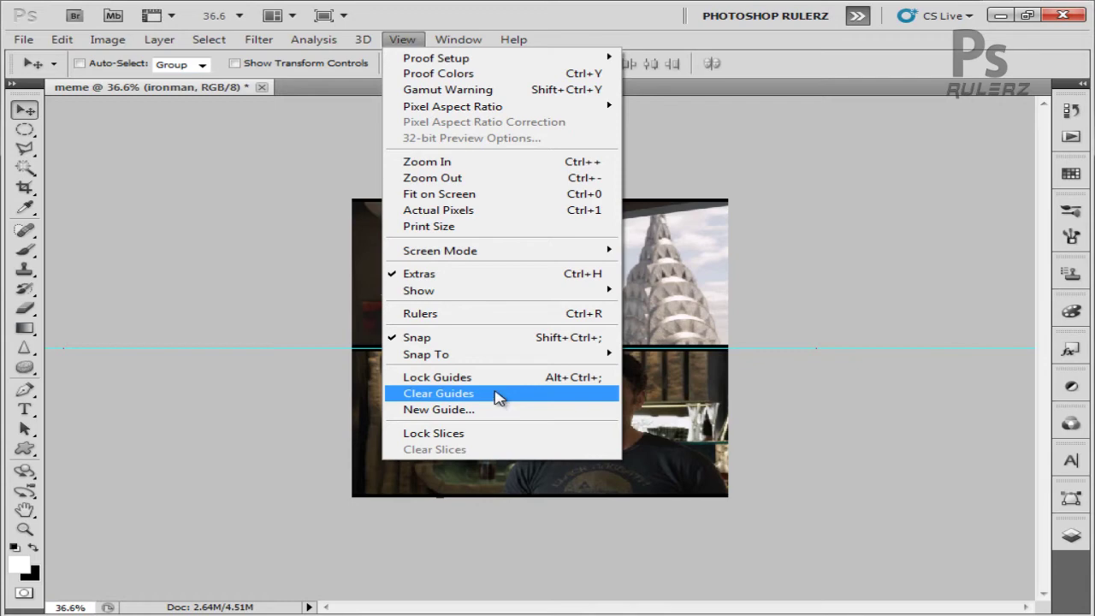
Clear the guide with View > Clear Guides, return the zoom to 50% and switch to the Type tool
{"action": "left_click", "coordinate": [499, 394]}
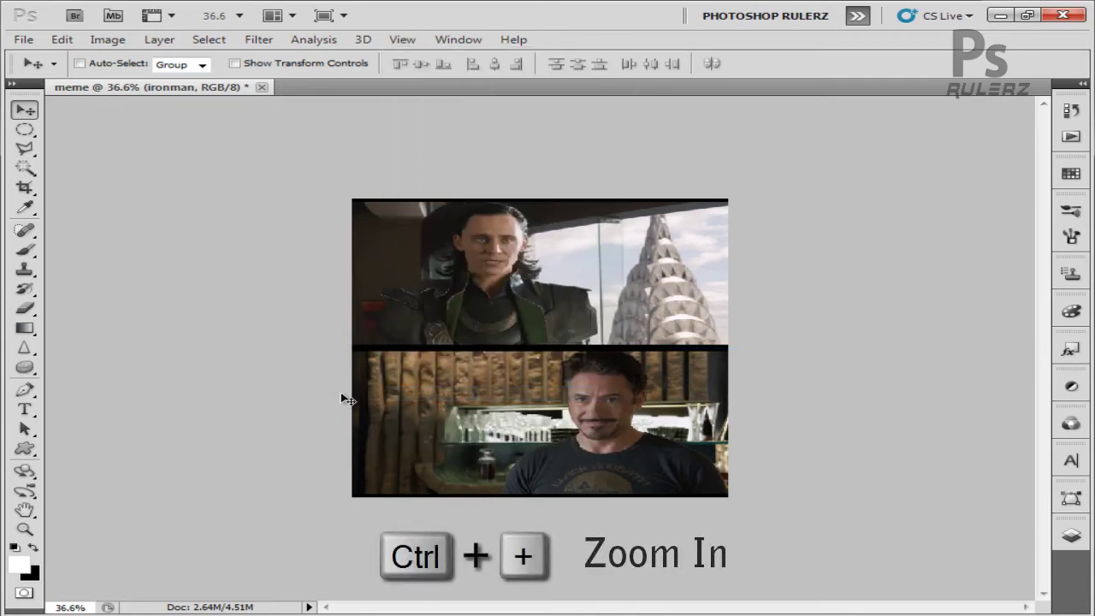
{"action": "key", "text": "ctrl+plus"}
{"action": "key", "text": "ctrl+plus"}
{"action": "key", "text": "ctrl+minus"}
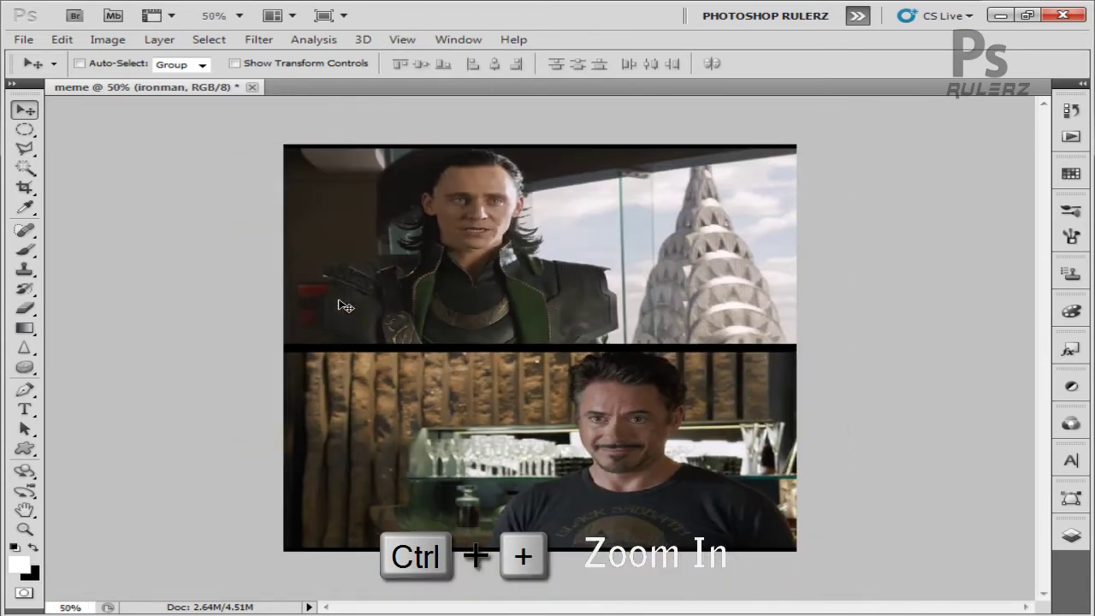
{"action": "key", "text": "ctrl+minus"}
{"action": "key", "text": "ctrl+plus"}
{"action": "key", "text": "ctrl+plus"}
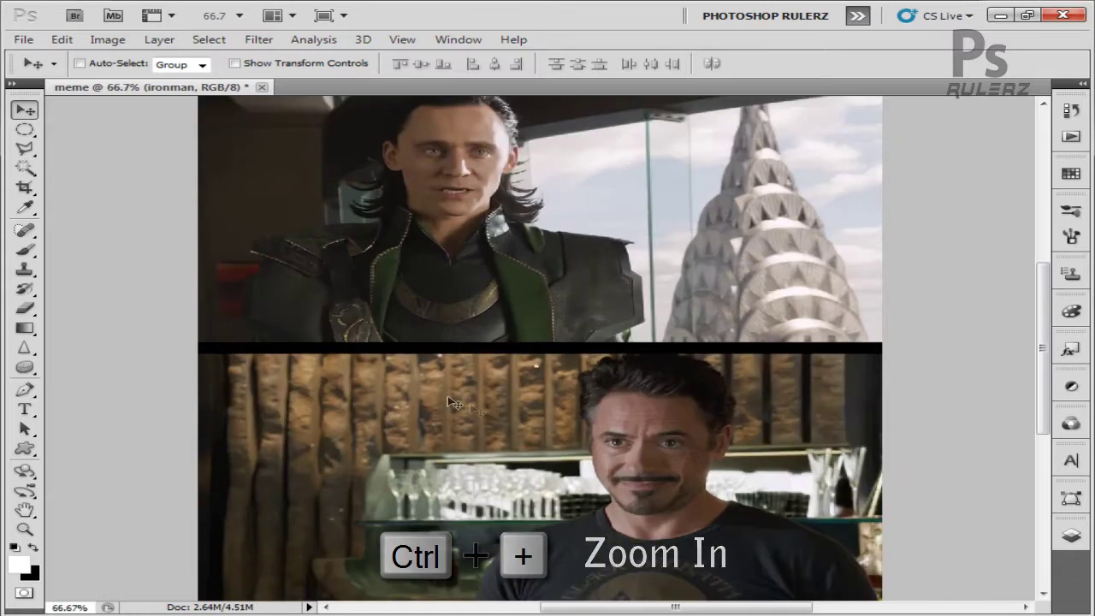
{"action": "key", "text": "ctrl+minus"}
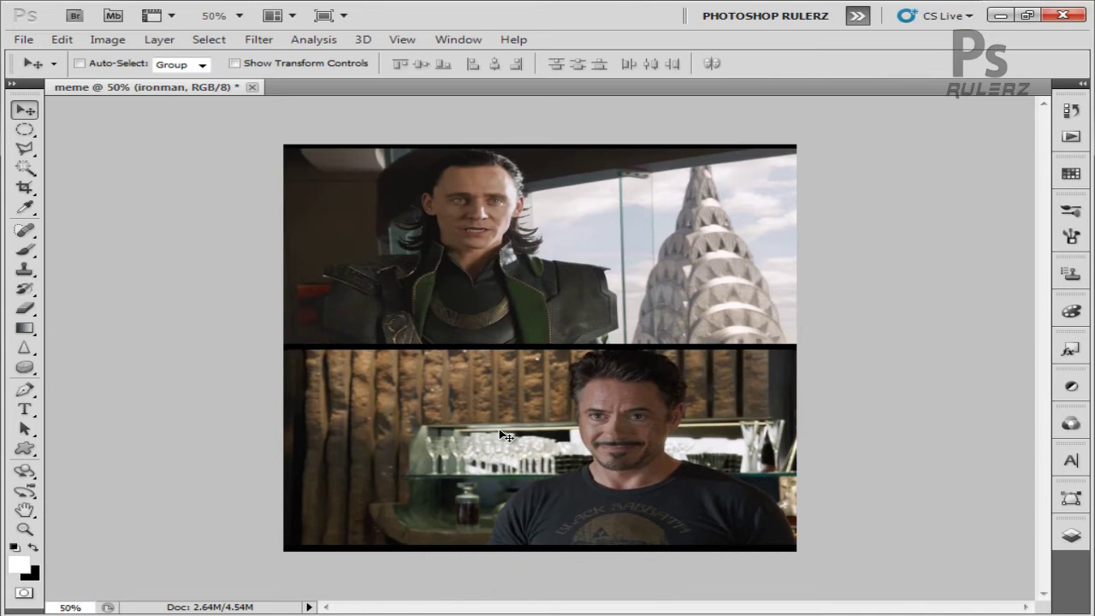
{"action": "key", "text": "t"}
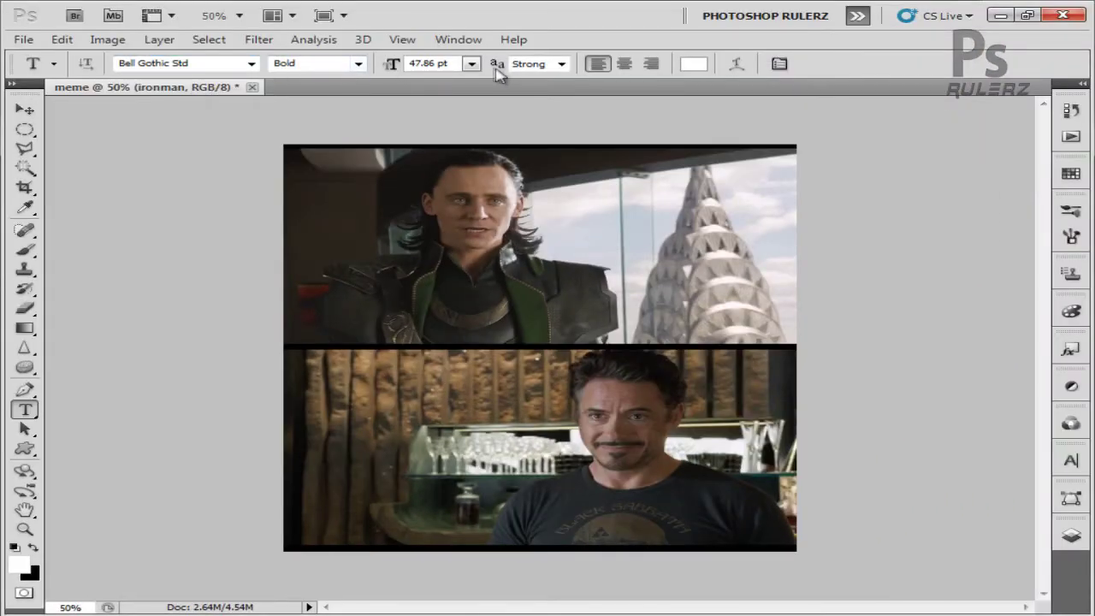
With the loki layer active, type the caption 'I have an ARMY..!!' over Loki's image
{"action": "left_click", "coordinate": [220, 62]}
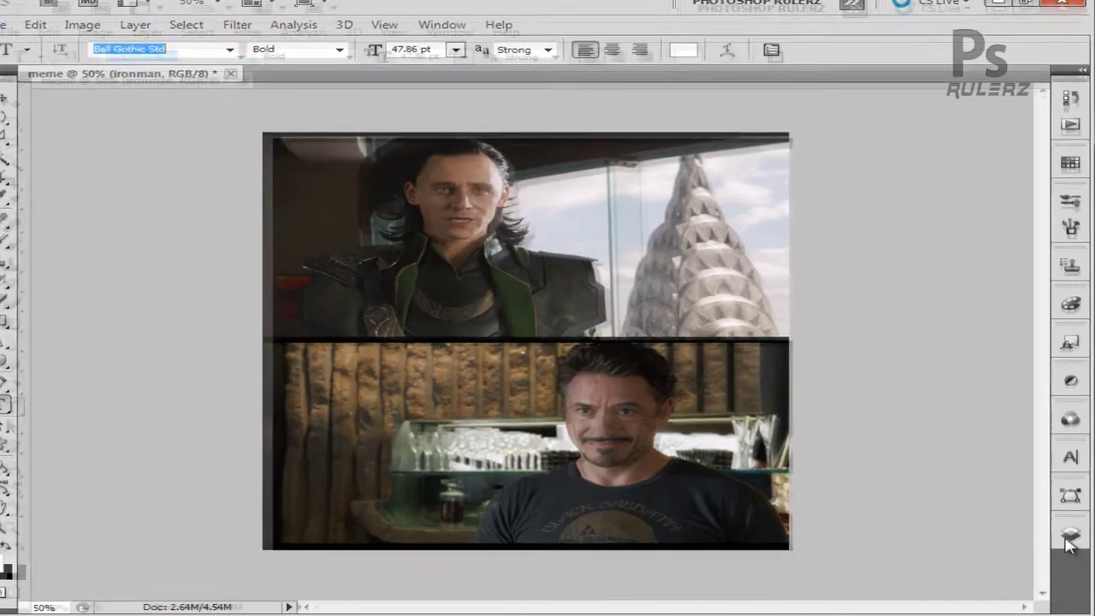
{"action": "left_click", "coordinate": [1071, 536]}
{"action": "left_click", "coordinate": [888, 248]}
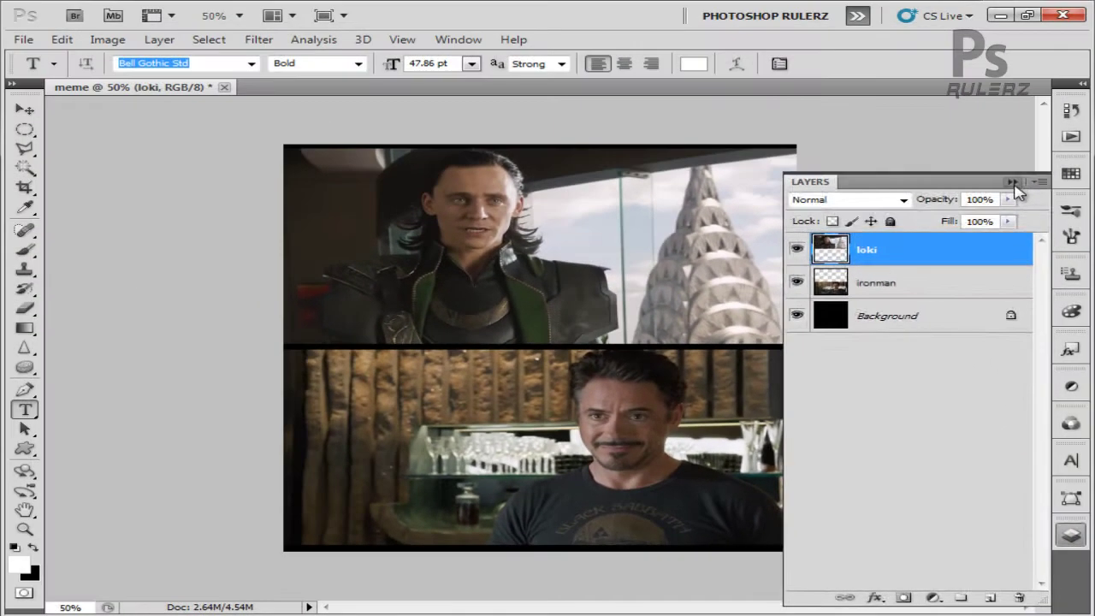
{"action": "left_click", "coordinate": [984, 26]}
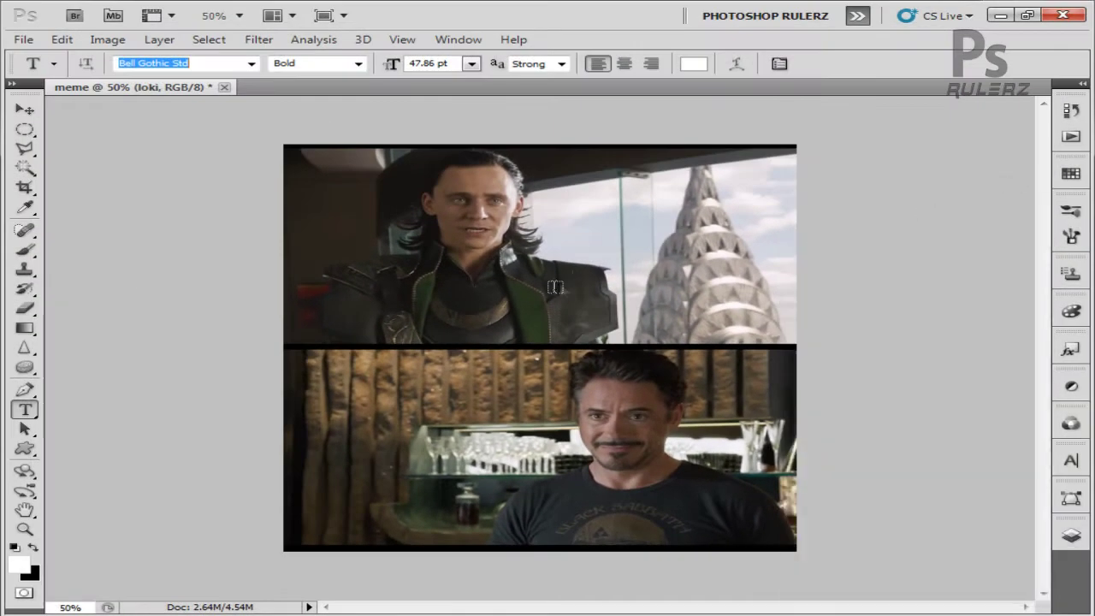
{"action": "type", "text": "I"}
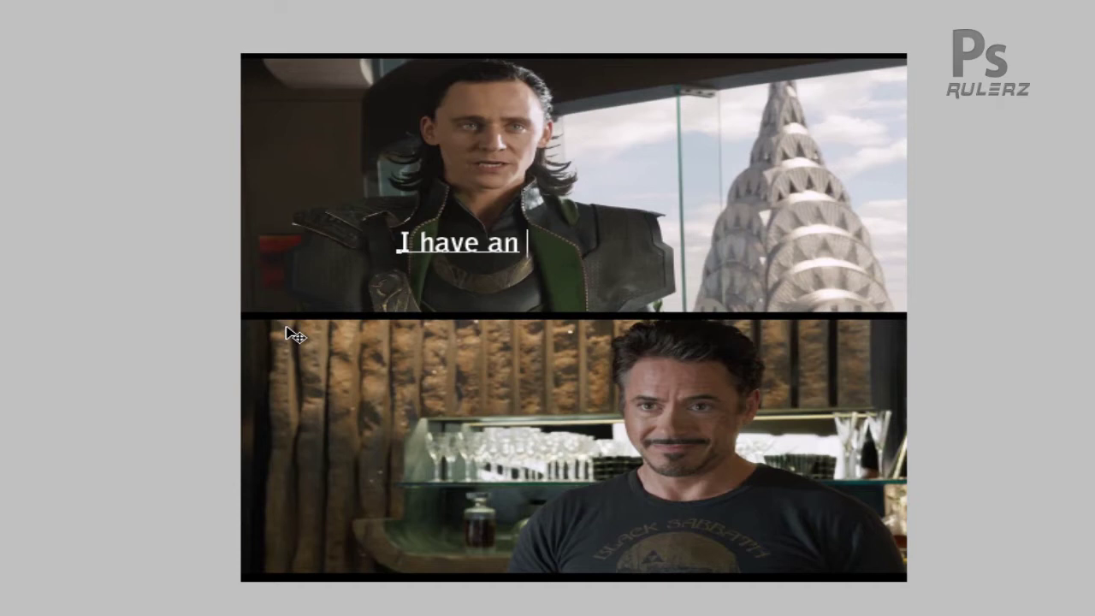
{"action": "type", "text": "have an ARMY.."}
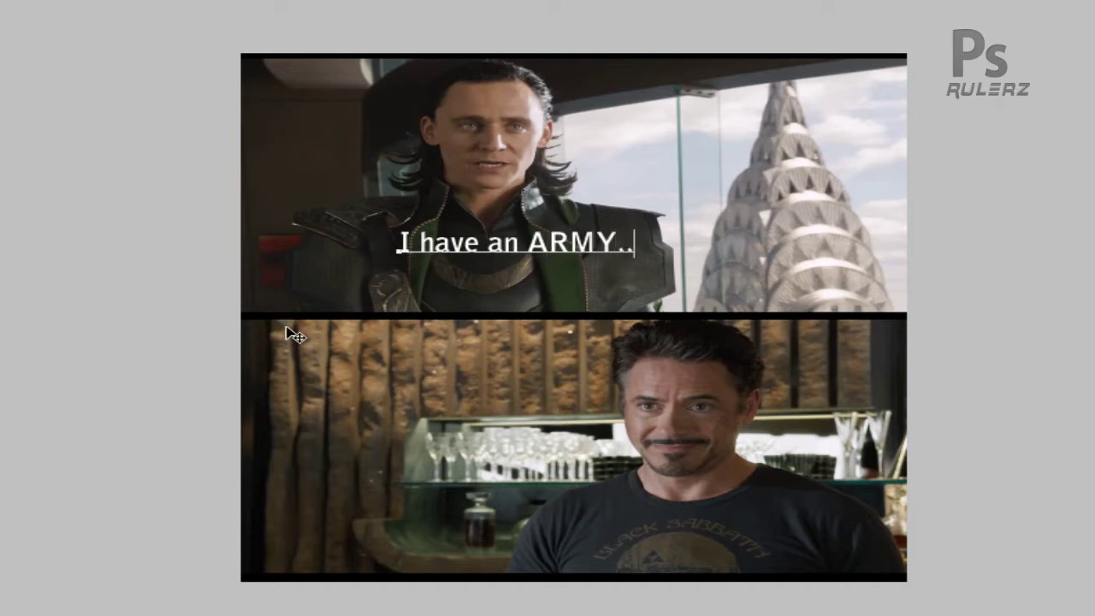
{"action": "type", "text": "!!"}
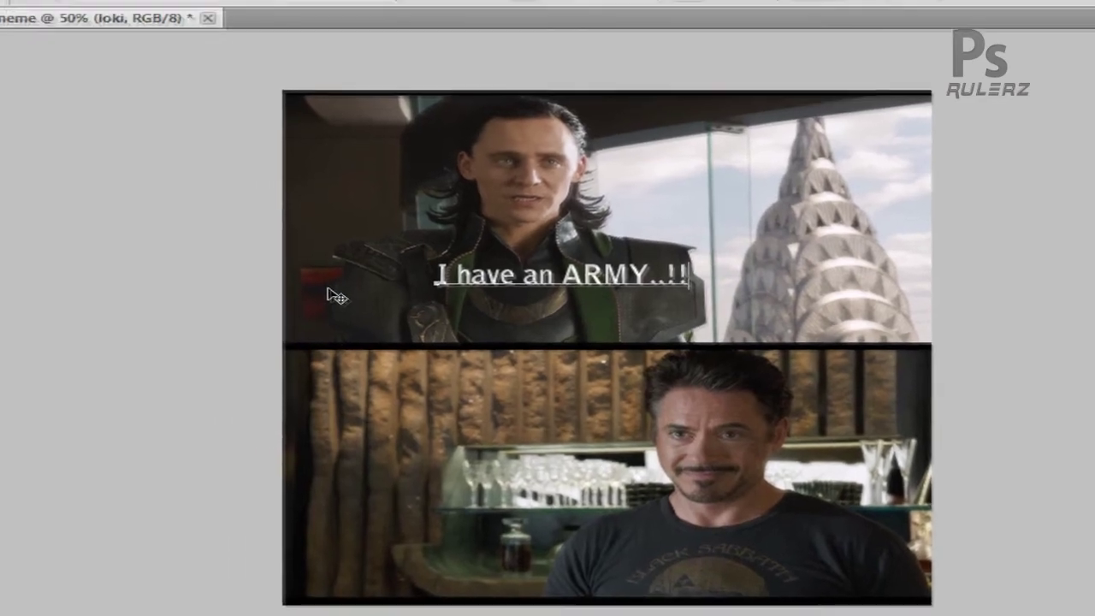
Set the caption to Black weight and move it to the bottom of Loki's panel
{"action": "key", "text": "ctrl+a"}
{"action": "left_click", "coordinate": [437, 48]}
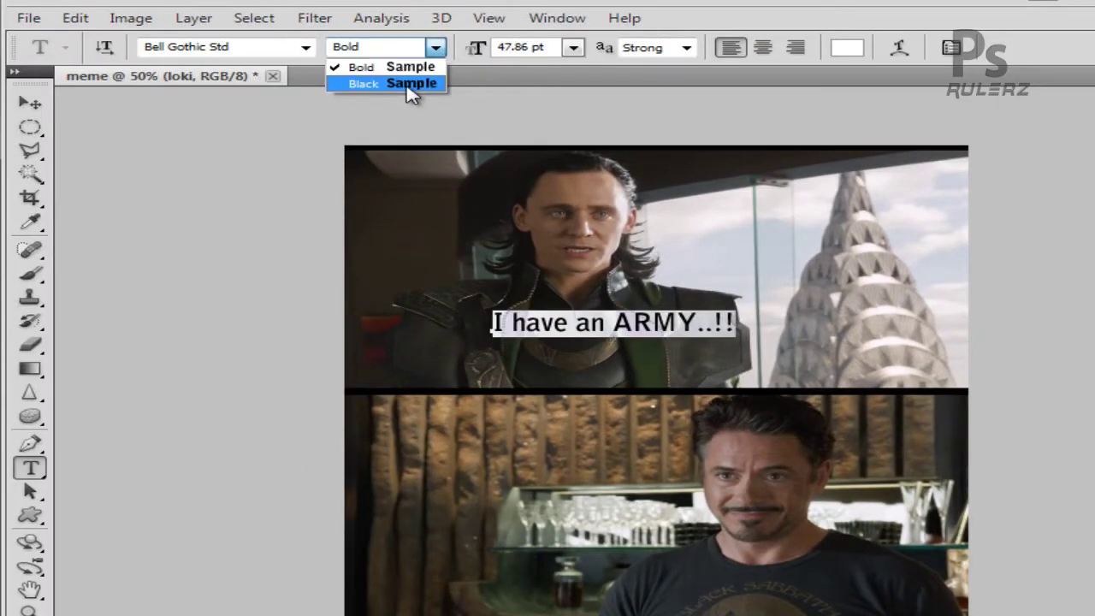
{"action": "left_click", "coordinate": [410, 79]}
{"action": "left_click", "coordinate": [29, 103]}
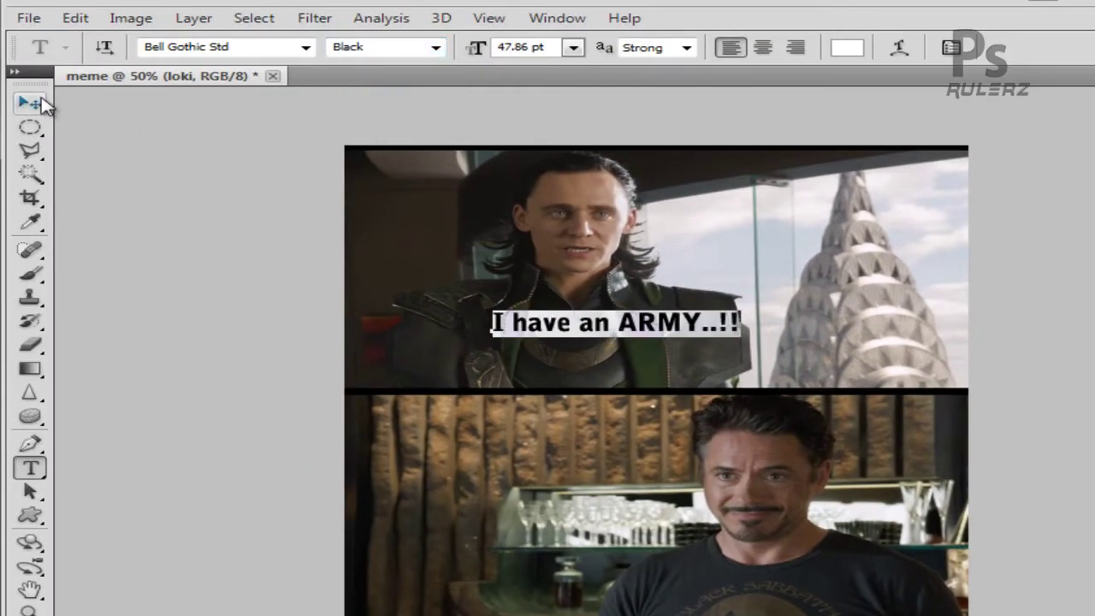
{"action": "left_click_drag", "start_coordinate": [544, 330], "coordinate": [503, 369]}
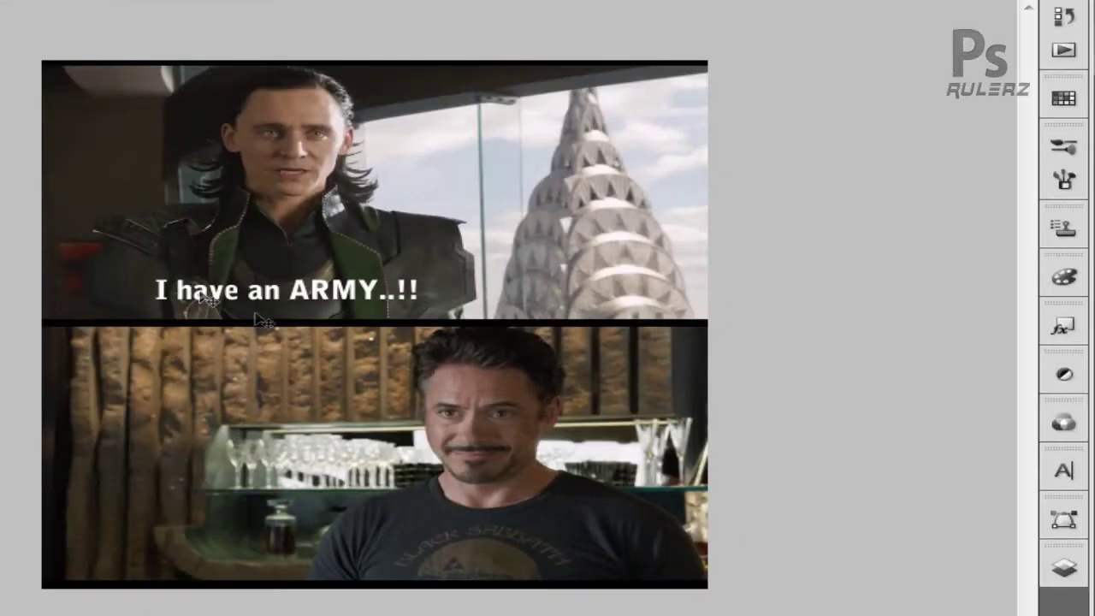
{"action": "left_click", "coordinate": [1063, 568]}
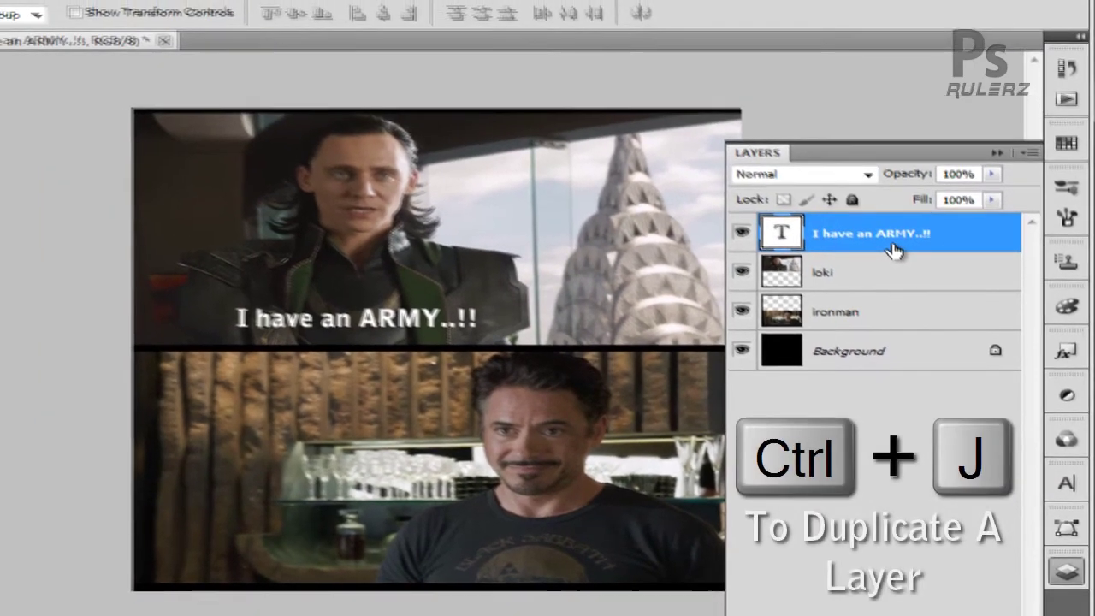
Duplicate the caption onto Iron Man's panel and retype it as 'I have the 'HOUSE PARTY PROTOCOL''
{"action": "key", "text": "ctrl+j"}
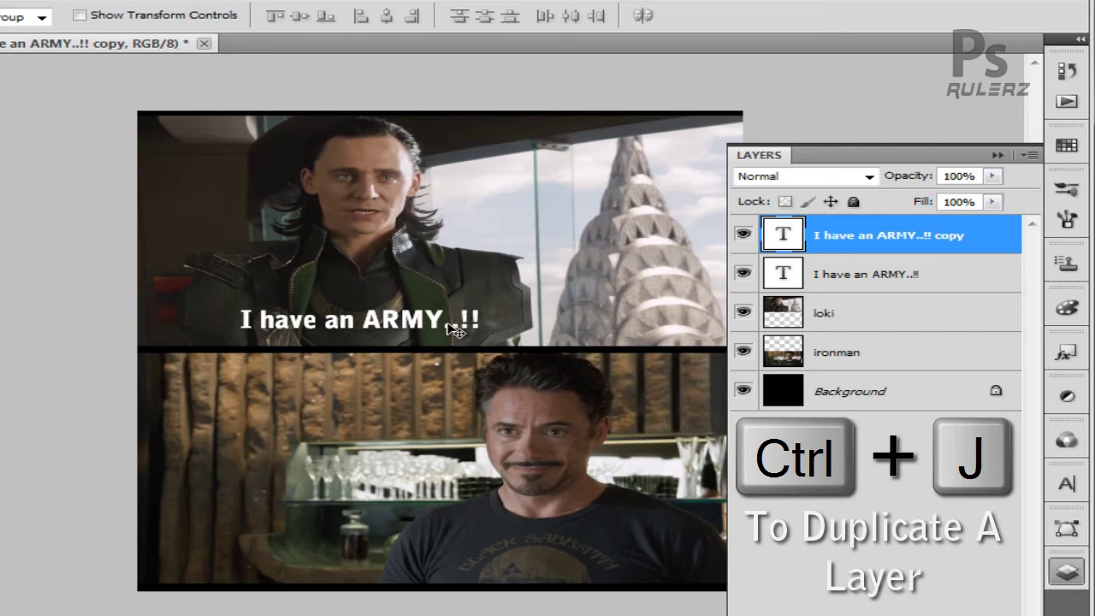
{"action": "left_click_drag", "start_coordinate": [456, 332], "coordinate": [550, 561]}
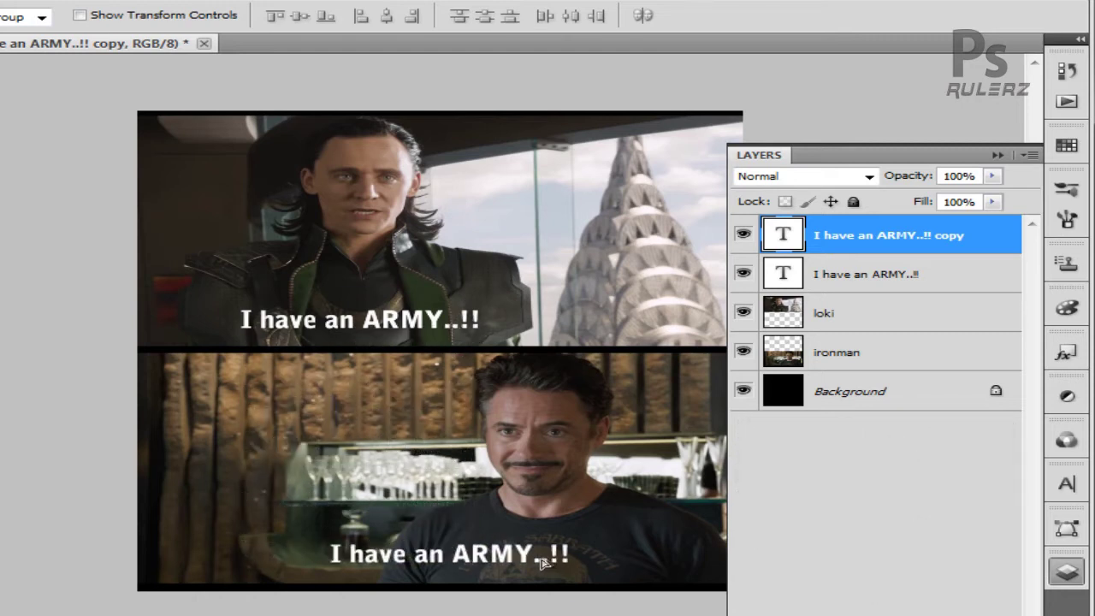
{"action": "double_click", "coordinate": [788, 242]}
{"action": "type", "text": "I hav"}
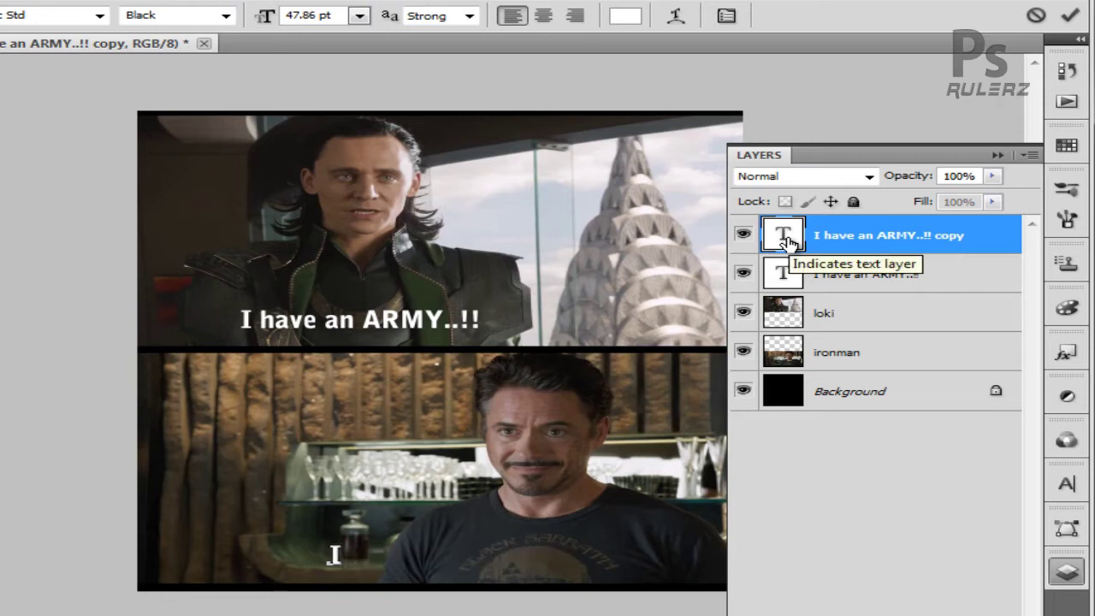
{"action": "type", "text": "e the ”"}
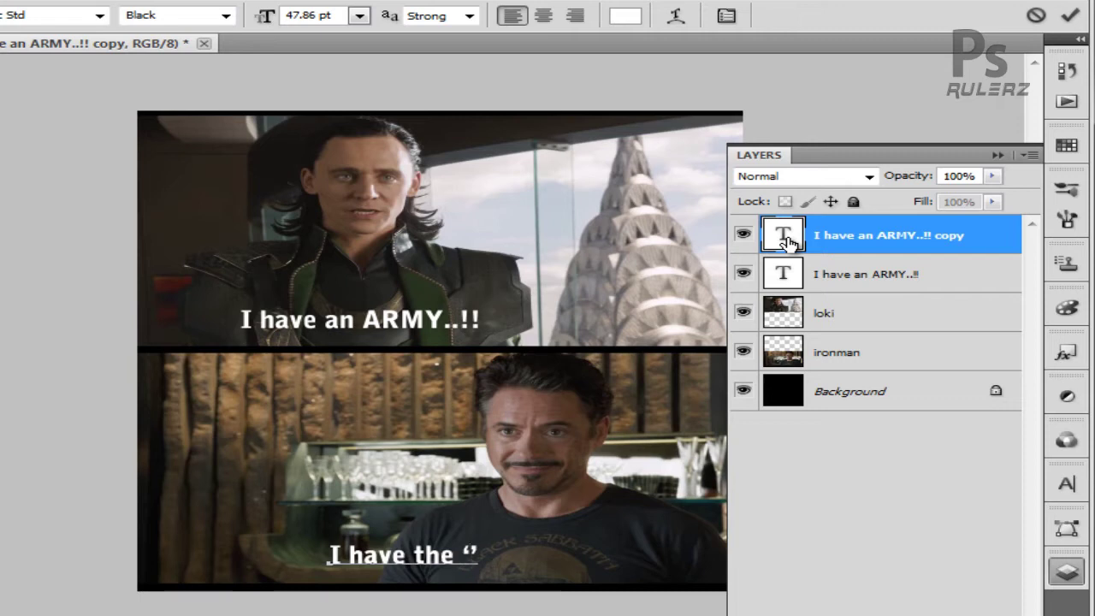
{"action": "type", "text": "'HOUSE PARTY PRO"}
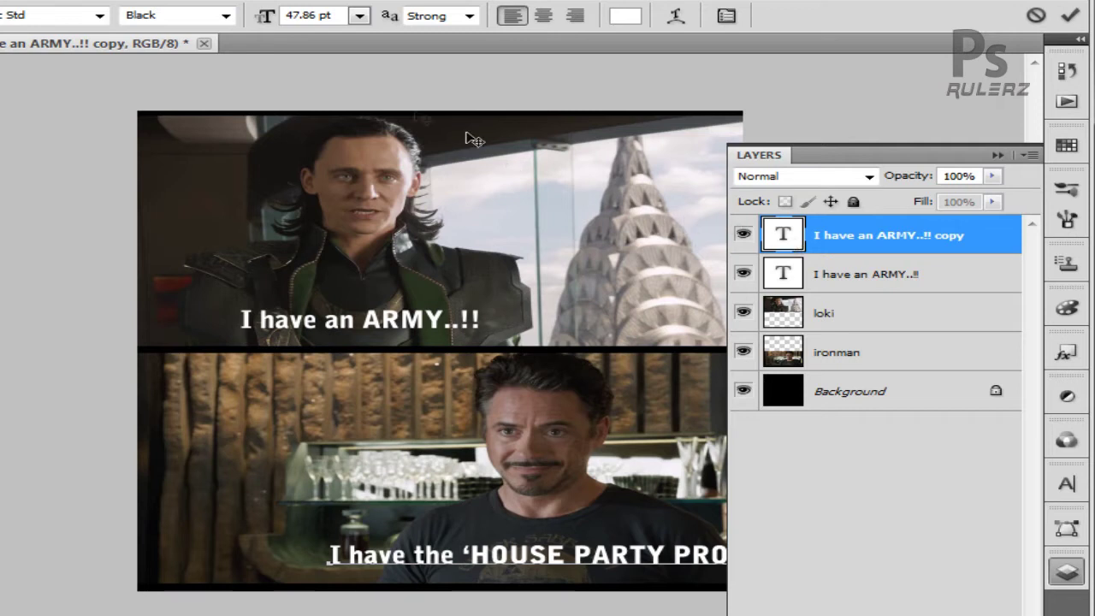
Centre the new caption along the bottom of Iron Man's panel
{"action": "left_click", "coordinate": [1069, 16]}
{"action": "key", "text": "v"}
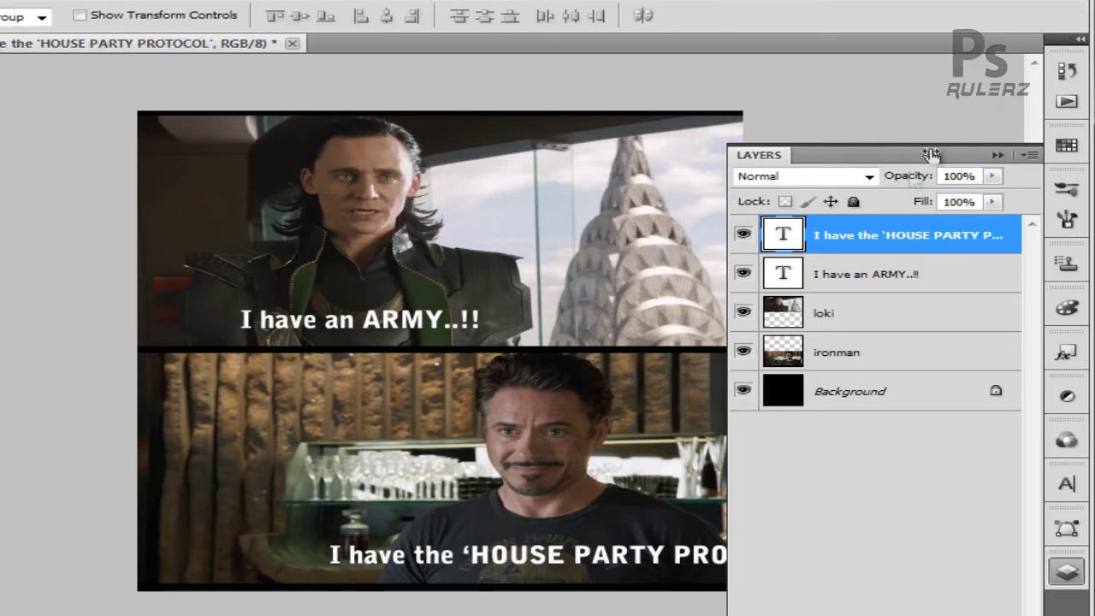
{"action": "left_click_drag", "start_coordinate": [552, 554], "coordinate": [414, 560]}
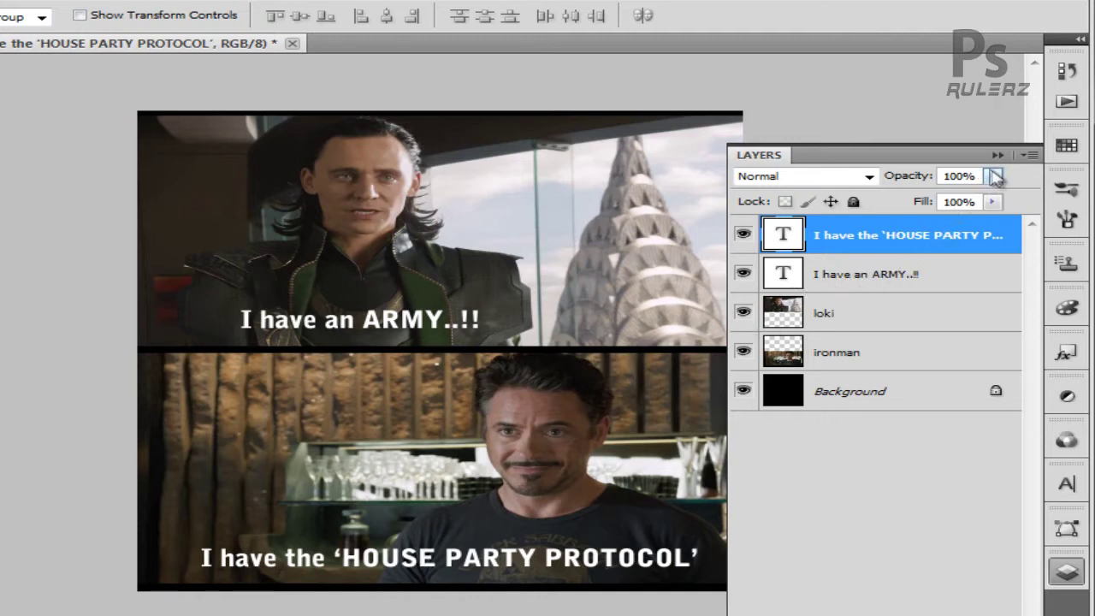
{"action": "left_click", "coordinate": [962, 279]}
{"action": "left_click", "coordinate": [1027, 160]}
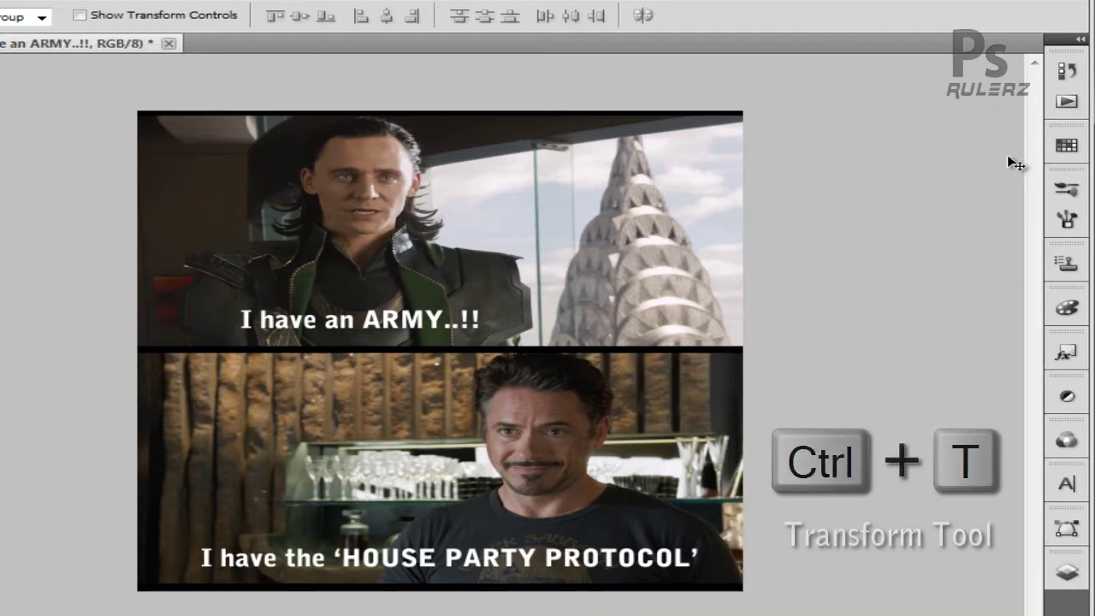
Enlarge the ARMY caption to about 155% and scale the HOUSE PARTY PROTOCOL caption from its centre
{"action": "key", "text": "ctrl+t"}
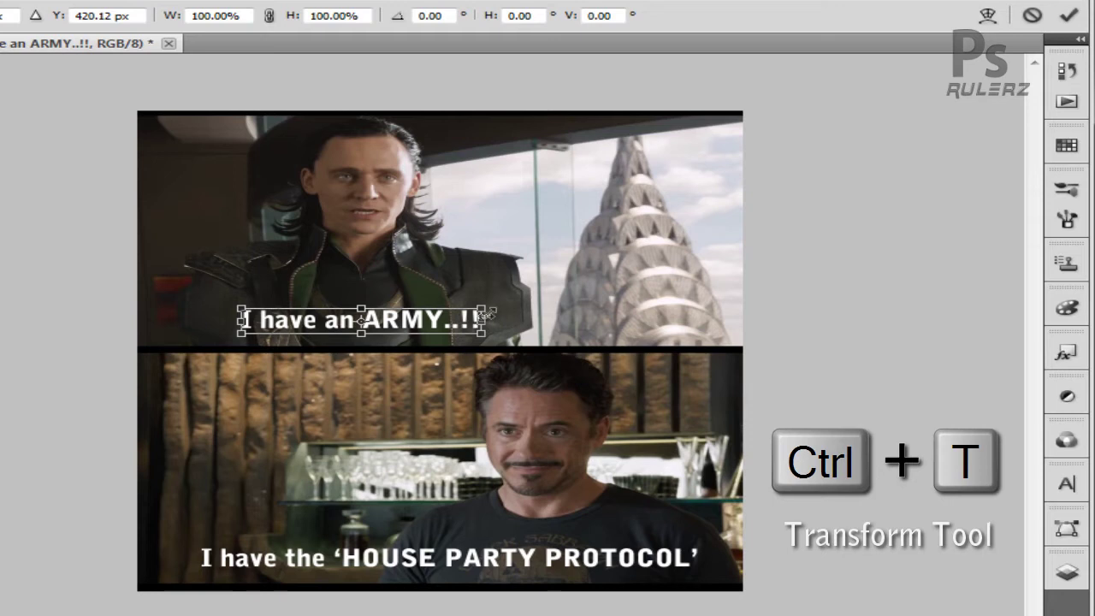
{"action": "left_click_drag", "start_coordinate": [488, 306], "coordinate": [542, 290]}
{"action": "key", "text": "Return"}
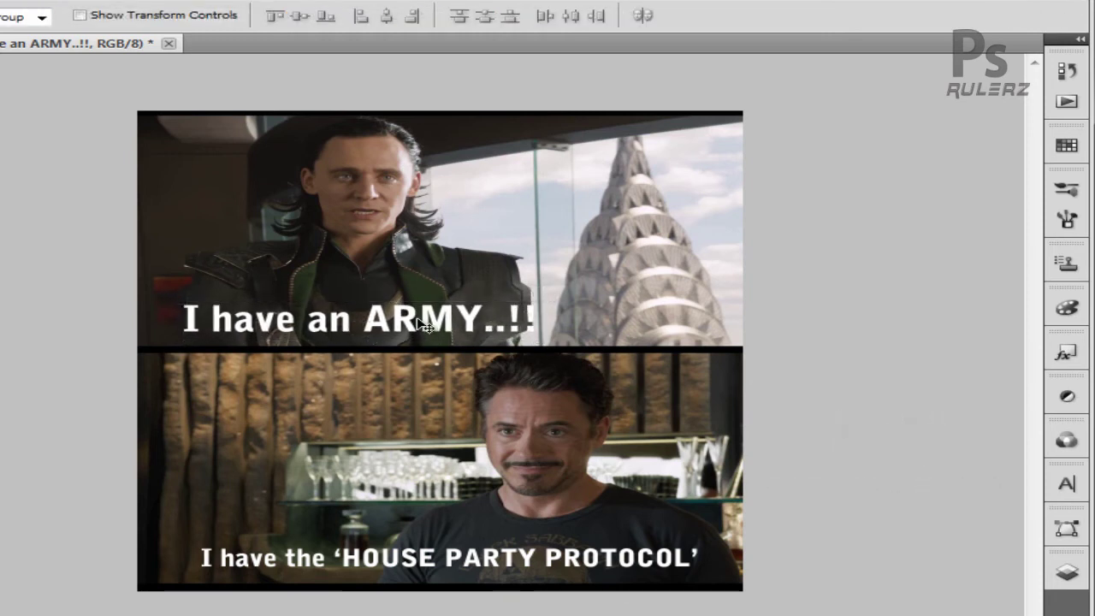
{"action": "right_click", "coordinate": [383, 568]}
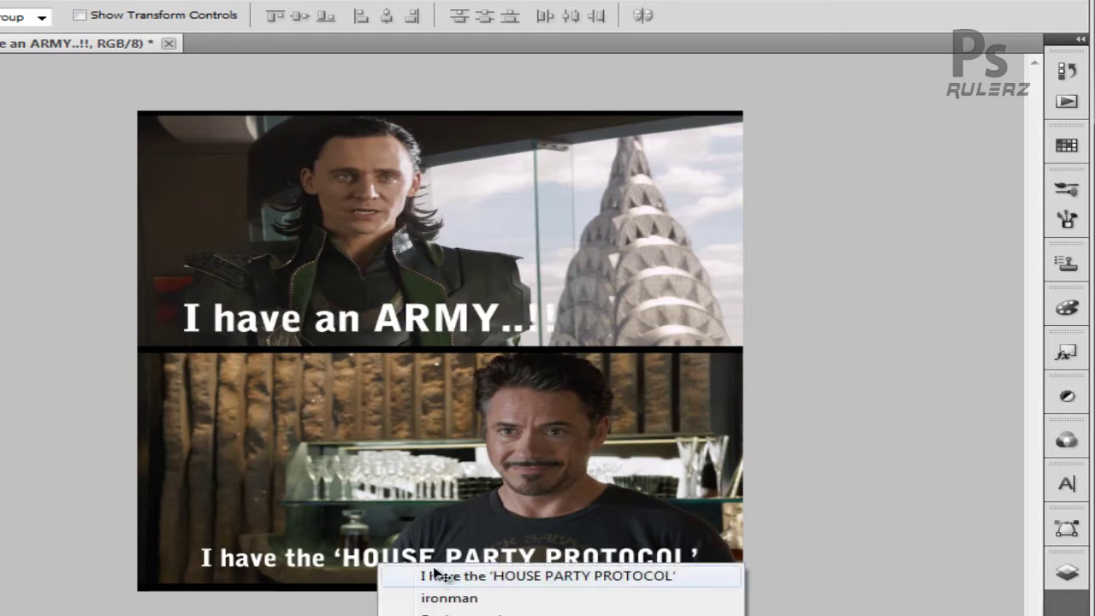
{"action": "left_click", "coordinate": [441, 578]}
{"action": "key", "text": "ctrl+t"}
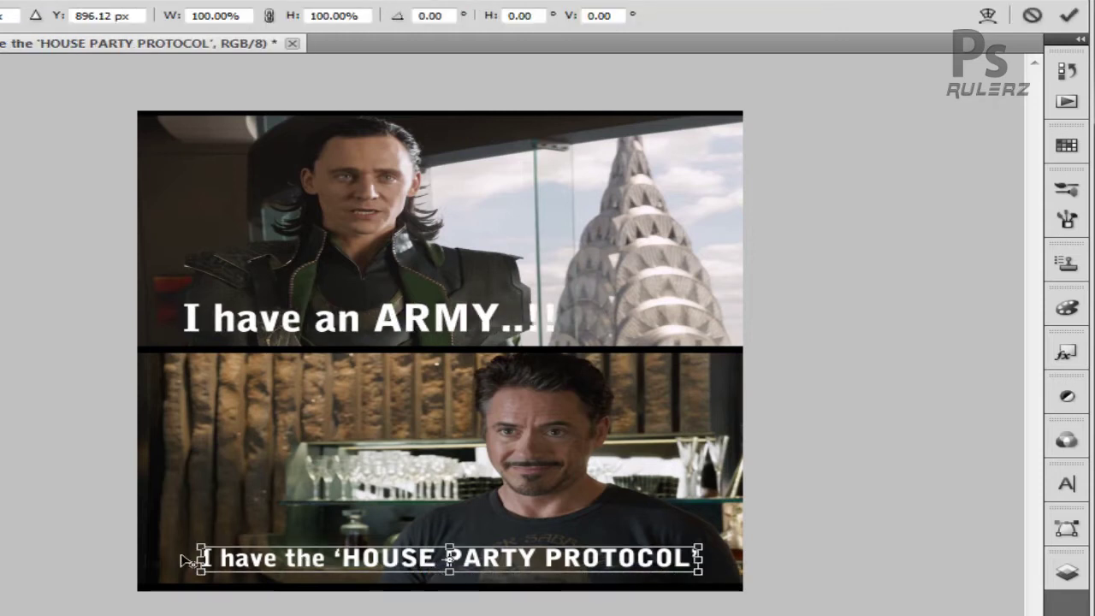
{"action": "left_click_drag", "start_coordinate": [190, 544], "coordinate": [149, 525]}
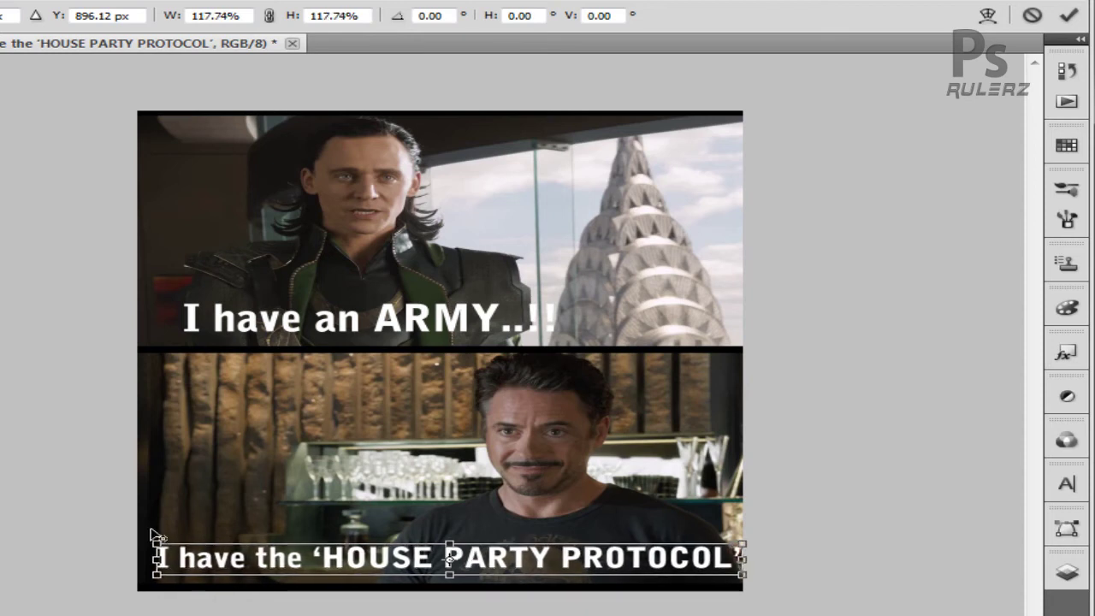
{"action": "key", "text": "Return"}
{"action": "key", "text": "ctrl+z"}
{"action": "key", "text": "ctrl+z"}
{"action": "key", "text": "ctrl+z"}
{"action": "key", "text": "ctrl+z"}
{"action": "key", "text": "ctrl+z"}
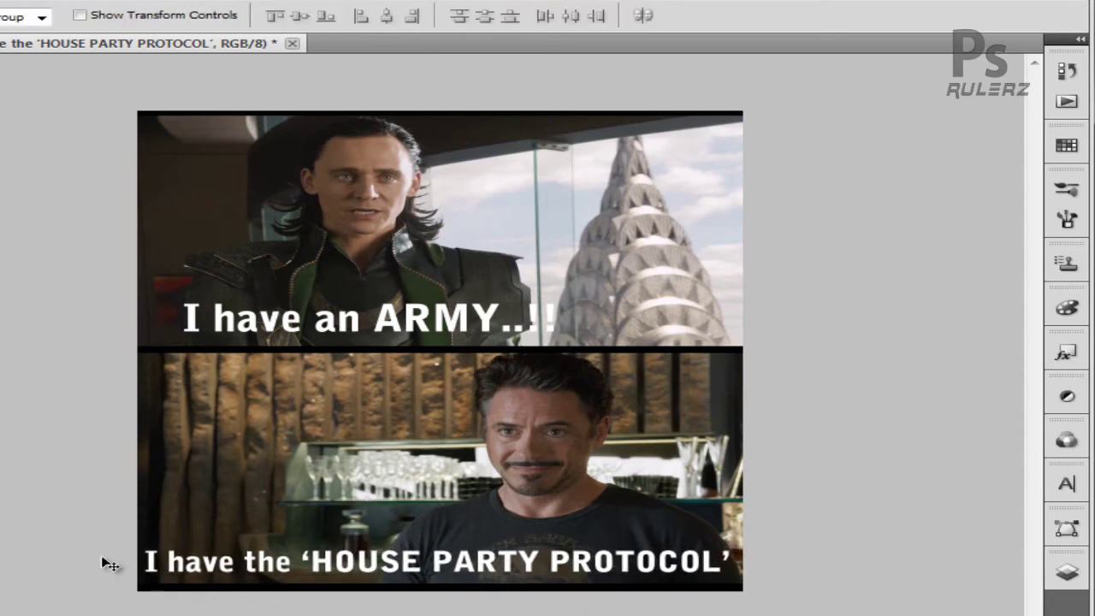
Open Layer Style for the HOUSE PARTY PROTOCOL caption layer, leaving the layer names unchanged
{"action": "left_click", "coordinate": [1067, 573]}
{"action": "double_click", "coordinate": [861, 236]}
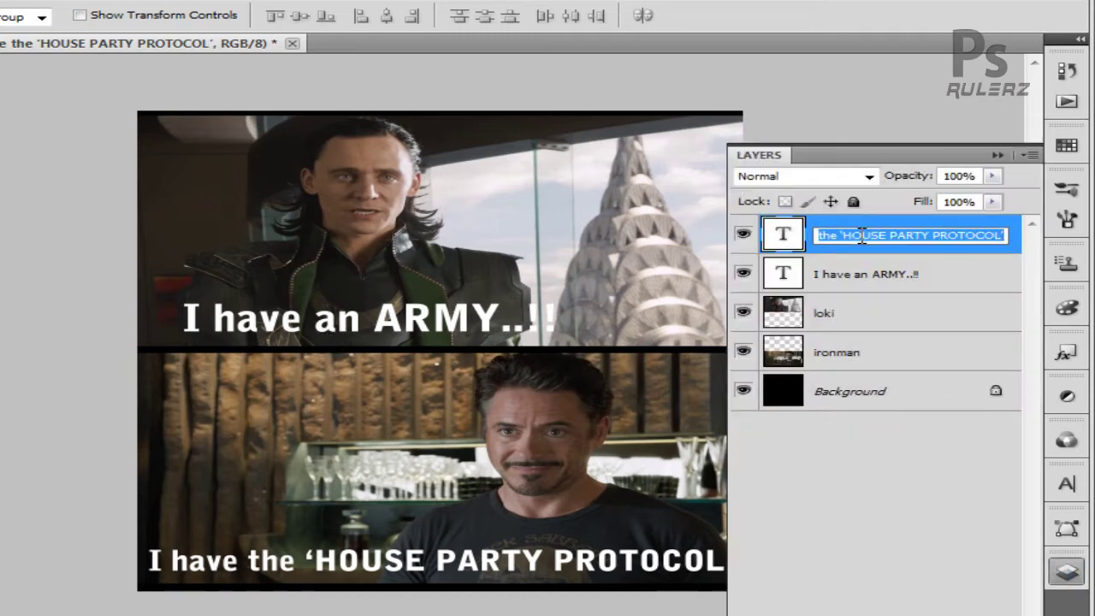
{"action": "key", "text": "End"}
{"action": "key", "text": "Return"}
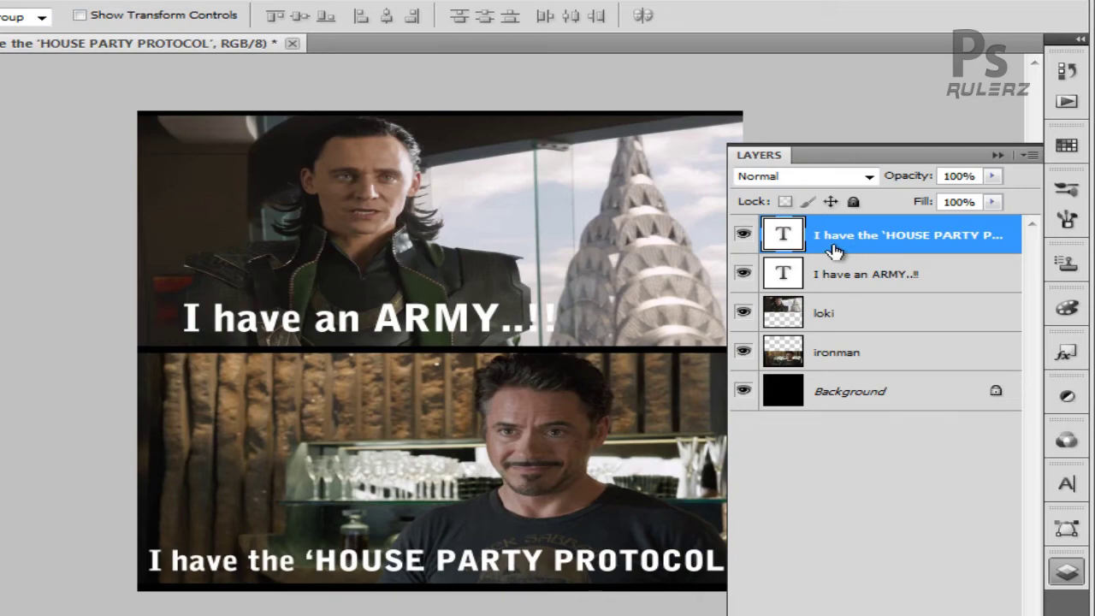
{"action": "double_click", "coordinate": [834, 250]}
Add a Drop Shadow and a 3 px black outside Stroke to the HOUSE PARTY PROTOCOL caption
{"action": "left_click_drag", "start_coordinate": [358, 516], "coordinate": [830, 379]}
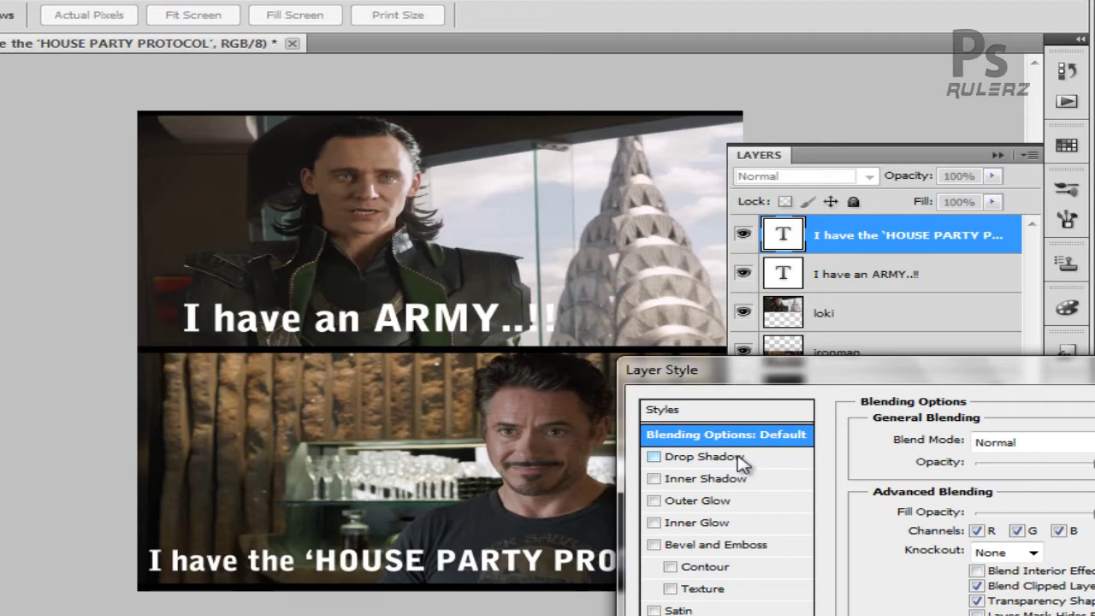
{"action": "left_click", "coordinate": [700, 456]}
{"action": "mouse_move", "coordinate": [723, 385]}
{"action": "left_mouse_down"}
{"action": "mouse_move", "coordinate": [745, 261]}
{"action": "mouse_move", "coordinate": [716, 90]}
{"action": "left_mouse_up"}
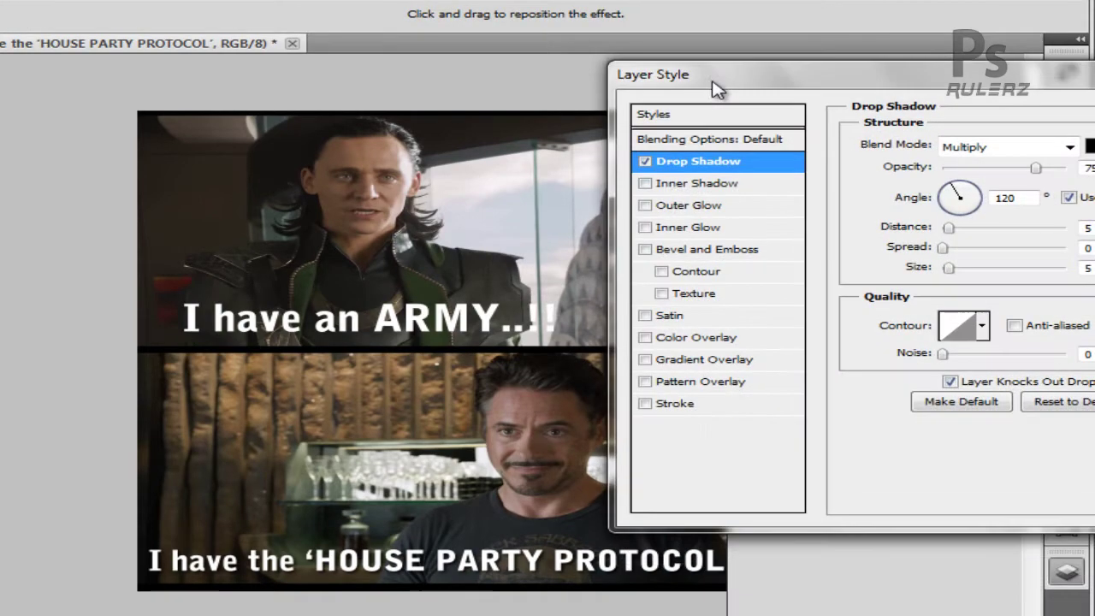
{"action": "left_click", "coordinate": [682, 403]}
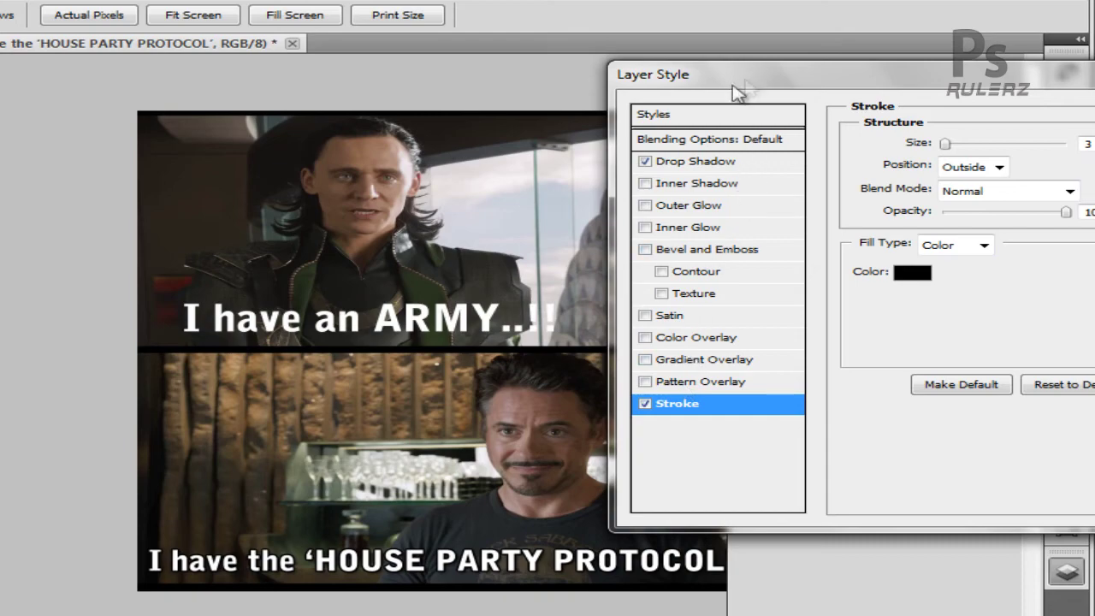
{"action": "left_click_drag", "start_coordinate": [732, 81], "coordinate": [159, 123]}
{"action": "left_click", "coordinate": [697, 159]}
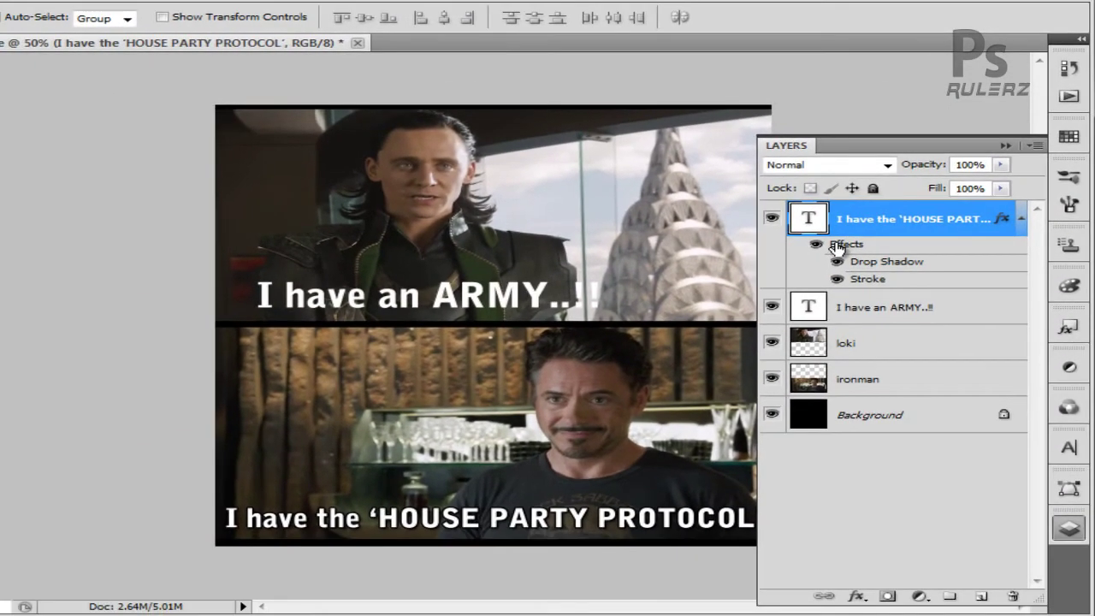
Copy the HOUSE PARTY PROTOCOL caption's layer style and paste it onto the ARMY caption layer
{"action": "right_click", "coordinate": [834, 249]}
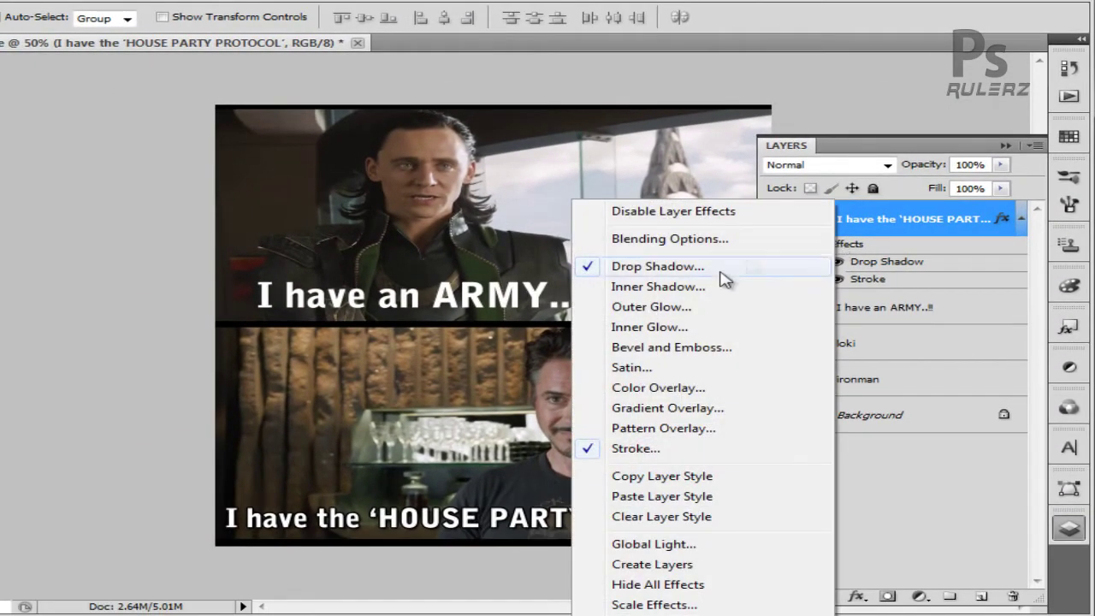
{"action": "left_click", "coordinate": [648, 476]}
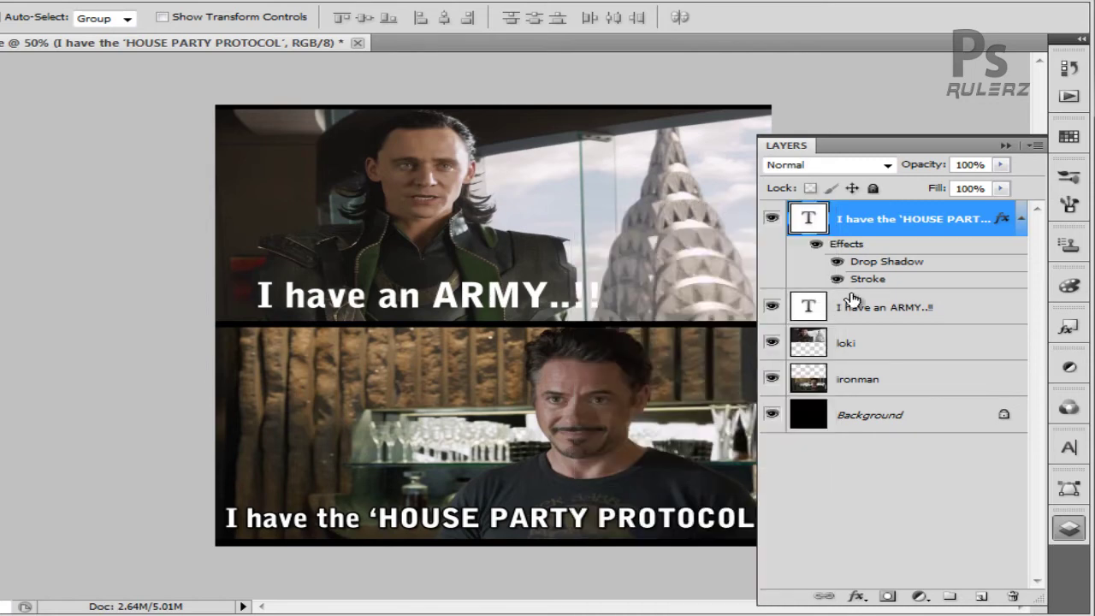
{"action": "right_click", "coordinate": [855, 317]}
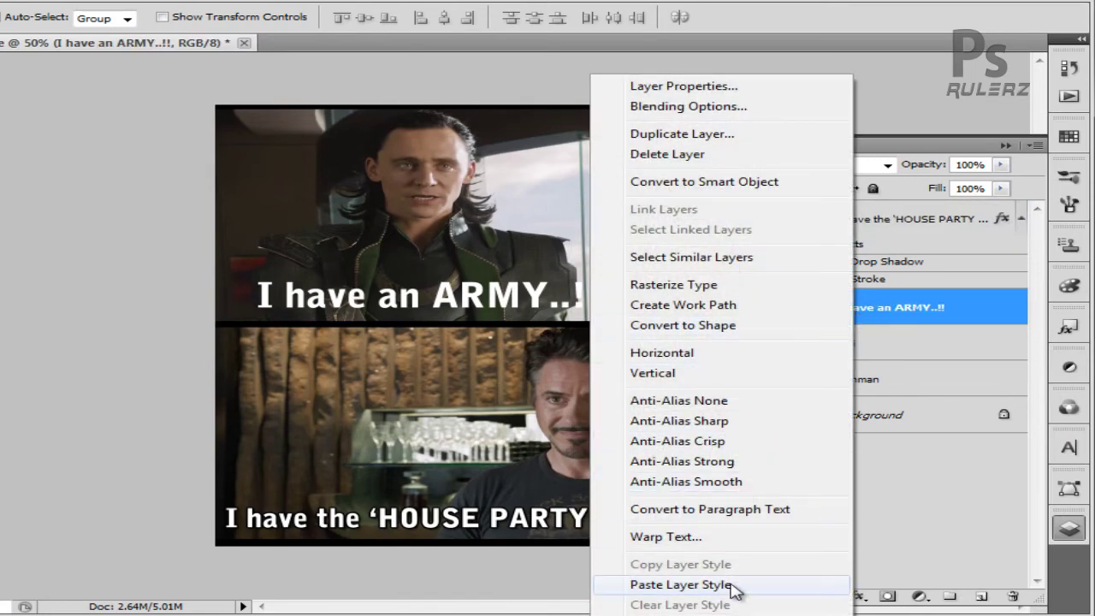
{"action": "left_click", "coordinate": [704, 587]}
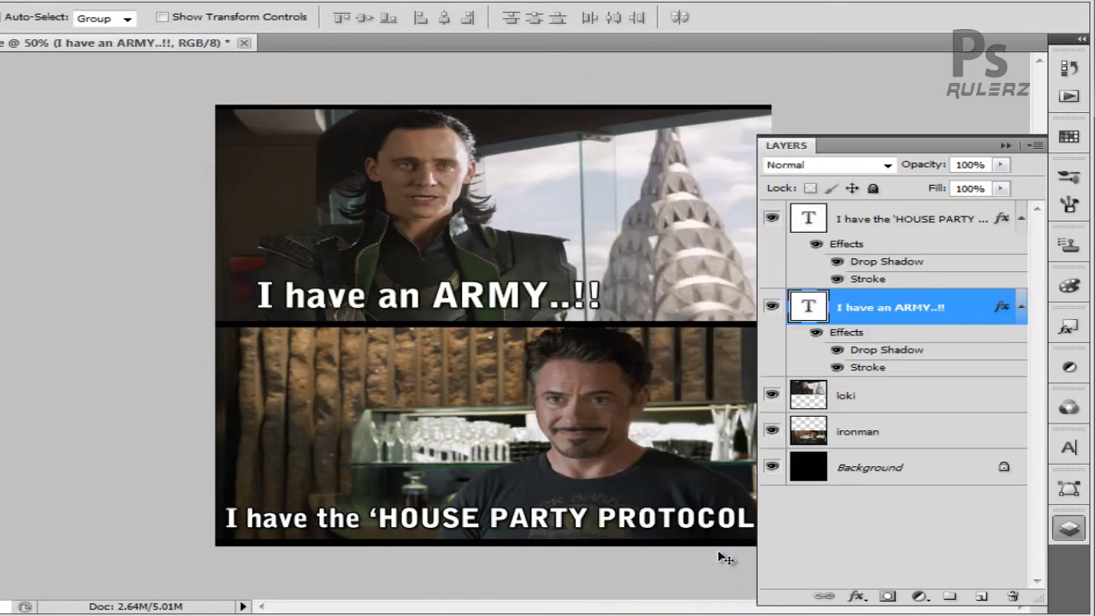
{"action": "left_click", "coordinate": [945, 230]}
{"action": "left_click", "coordinate": [1008, 146]}
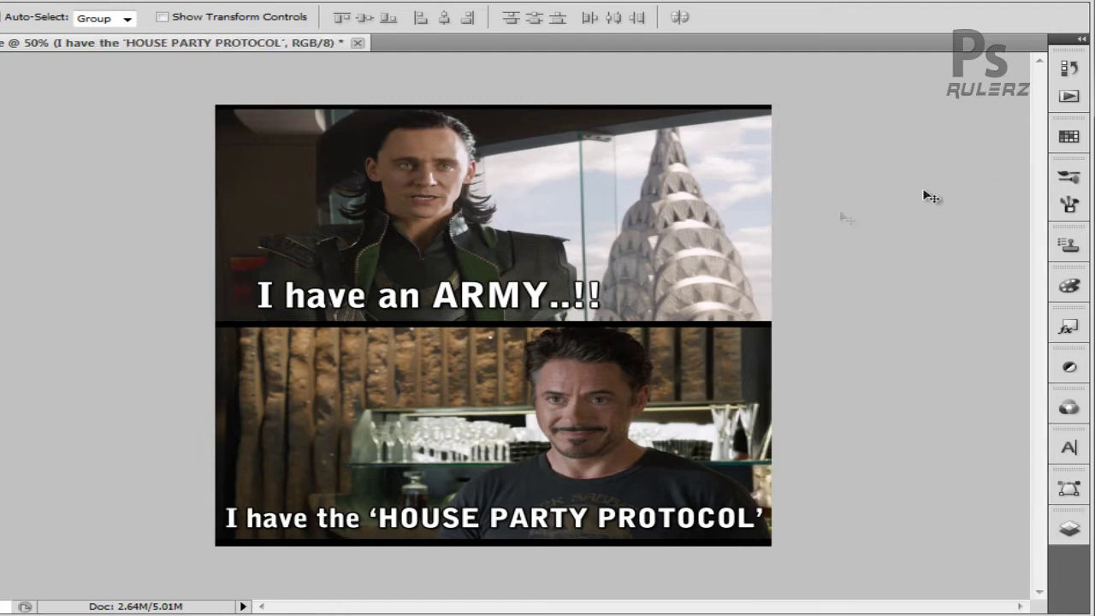
{"action": "left_click", "coordinate": [519, 216]}
Type an 'A' in the Avengeance Heroic Avenger font in the top panel
{"action": "key", "text": "t"}
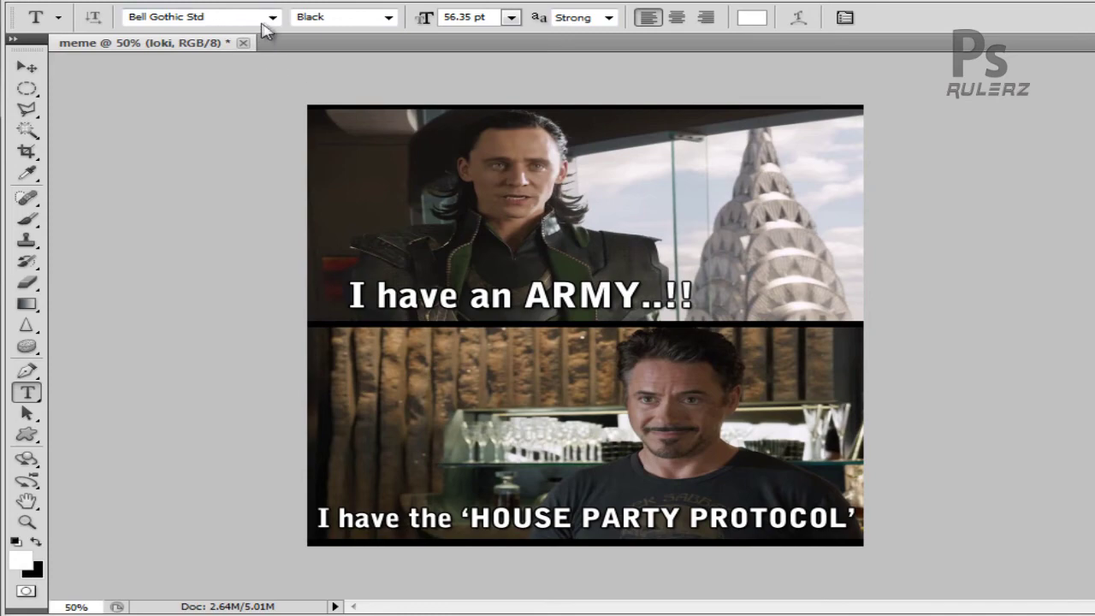
{"action": "left_click", "coordinate": [271, 18]}
{"action": "left_click_drag", "start_coordinate": [536, 114], "coordinate": [555, 88]}
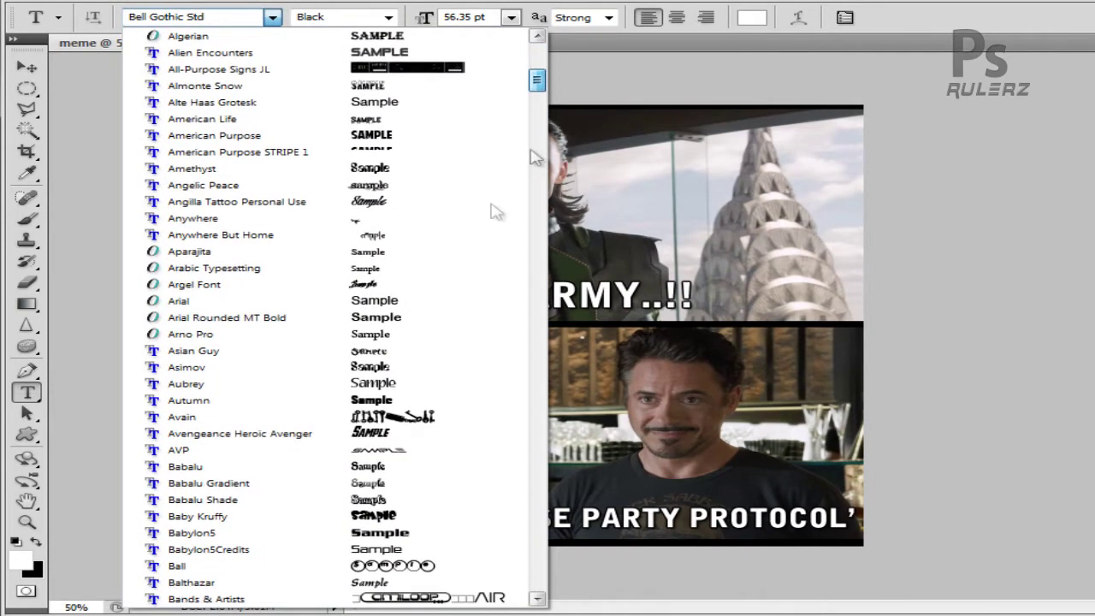
{"action": "left_click", "coordinate": [282, 434]}
{"action": "left_click", "coordinate": [653, 198]}
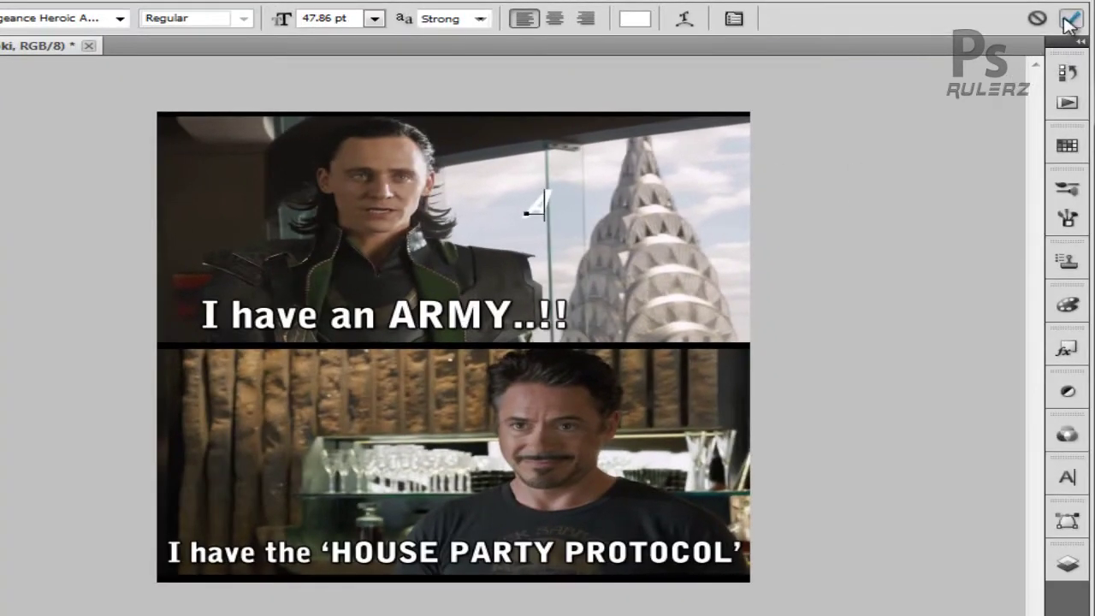
{"action": "left_click", "coordinate": [1070, 23]}
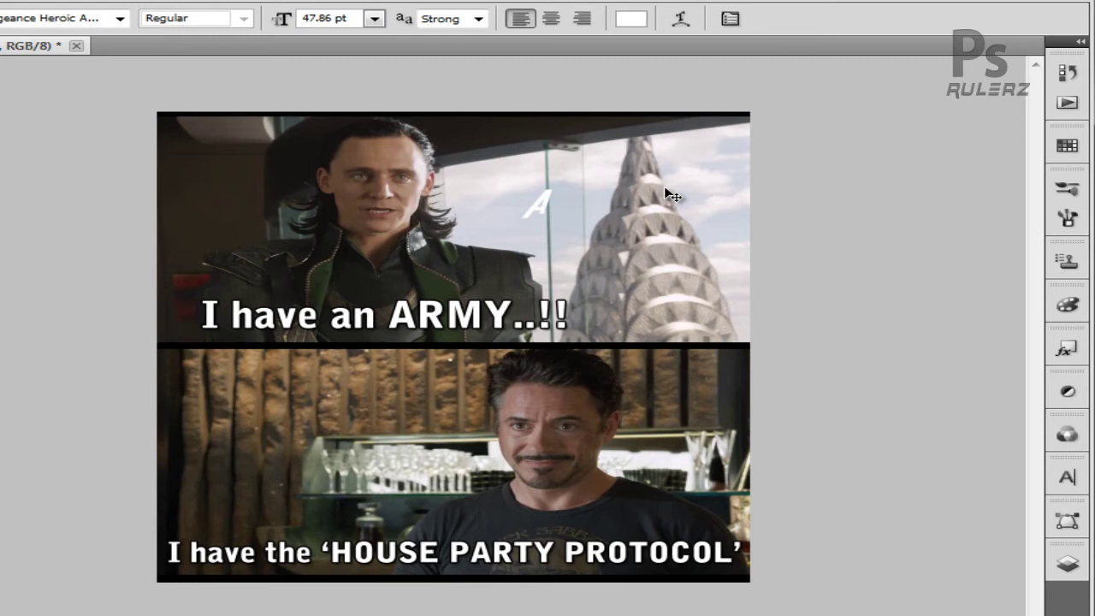
Scale the A up to about 143 pt and move it onto the building spire
{"action": "key", "text": "ctrl+t"}
{"action": "left_click_drag", "start_coordinate": [544, 197], "coordinate": [606, 178]}
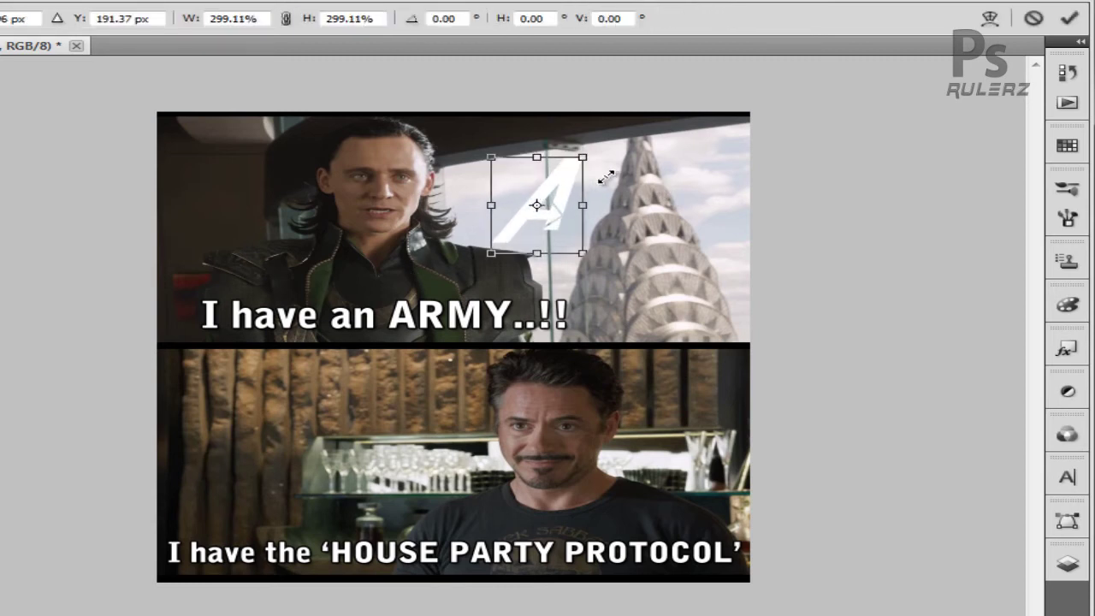
{"action": "key", "text": "Return"}
{"action": "left_click", "coordinate": [567, 184]}
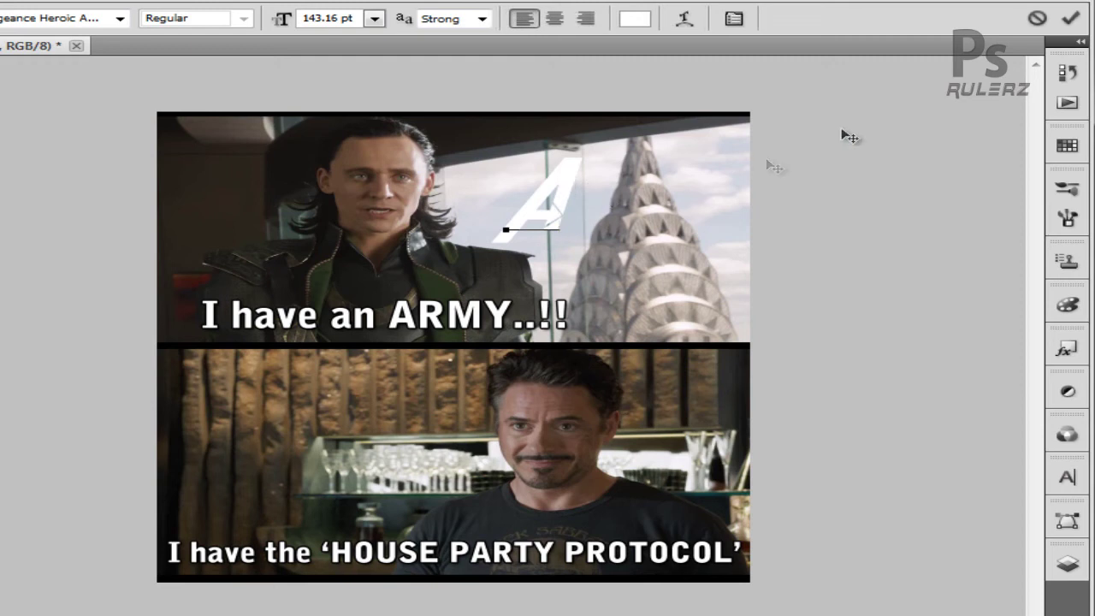
{"action": "left_click", "coordinate": [1038, 19]}
{"action": "key", "text": "v"}
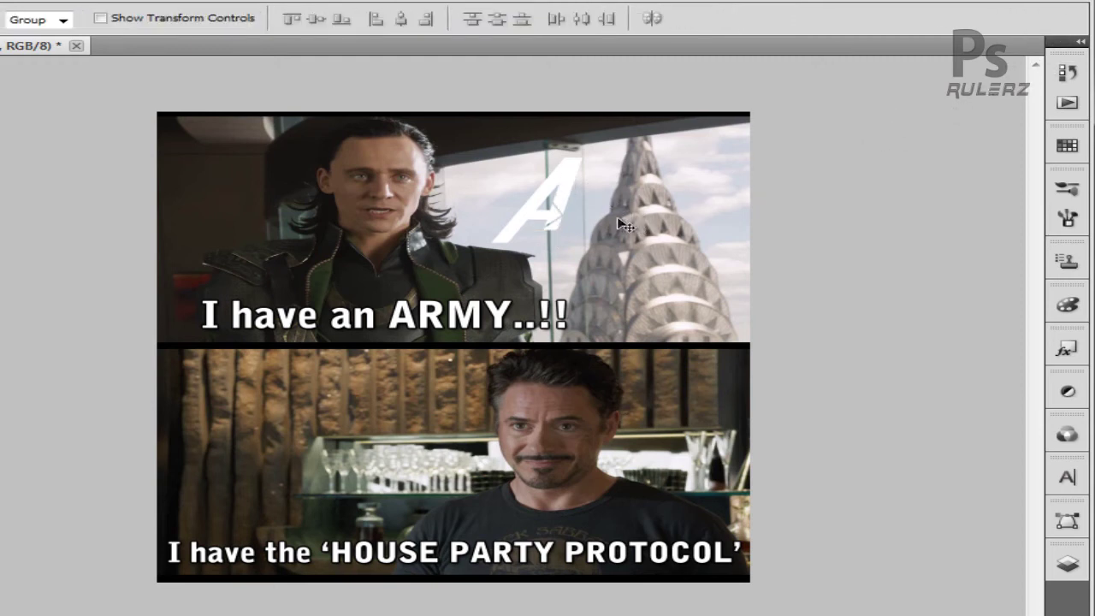
{"action": "left_click_drag", "start_coordinate": [566, 202], "coordinate": [708, 175]}
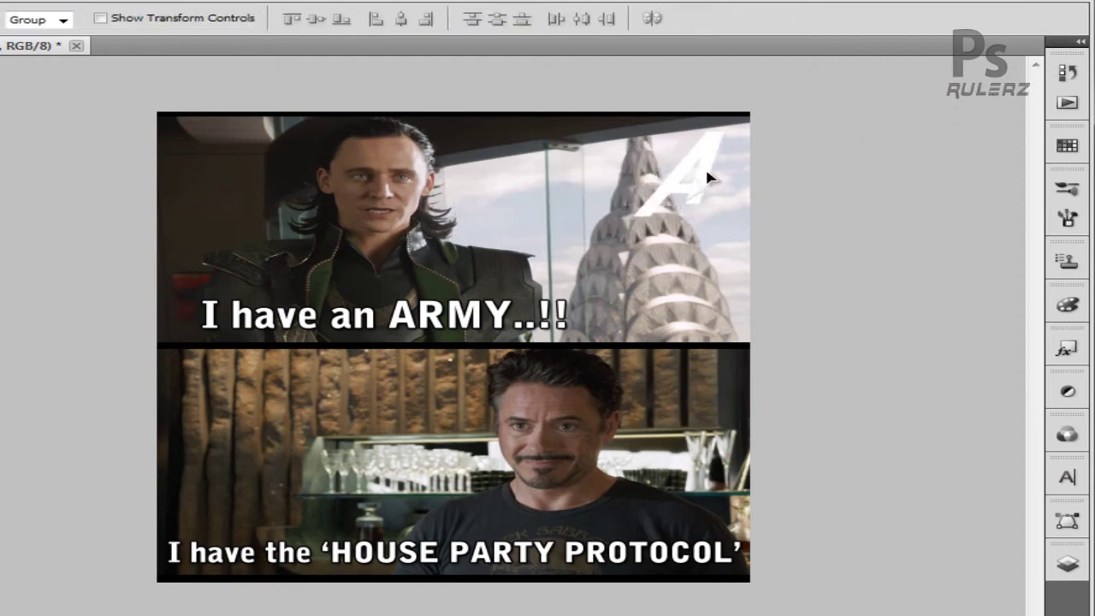
Change the A logo's text colour to black
{"action": "left_click", "coordinate": [1067, 476]}
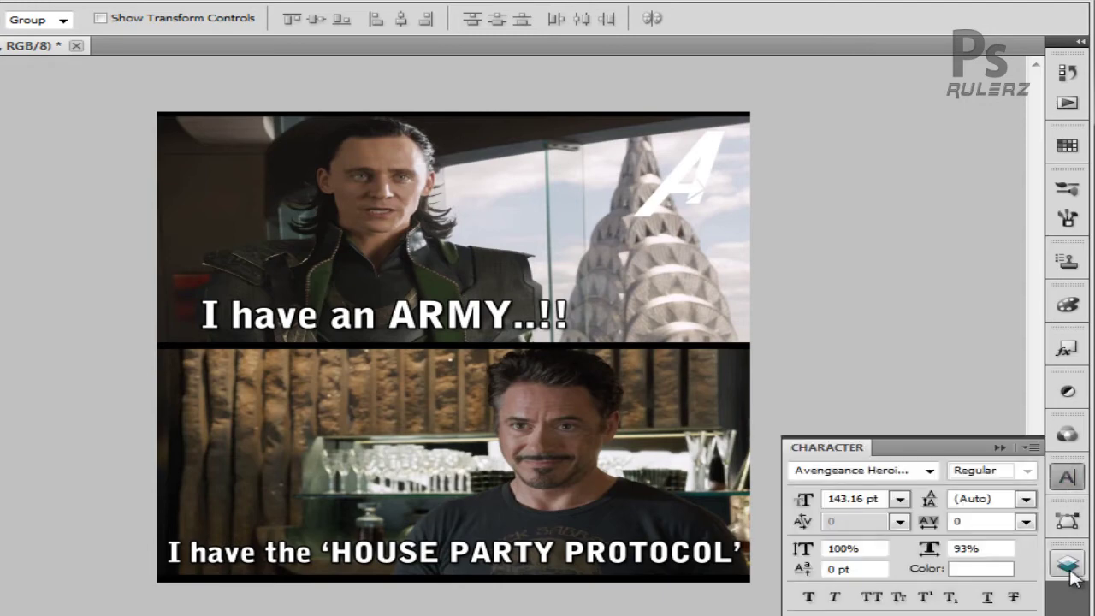
{"action": "left_click", "coordinate": [1067, 563]}
{"action": "left_click", "coordinate": [1067, 477]}
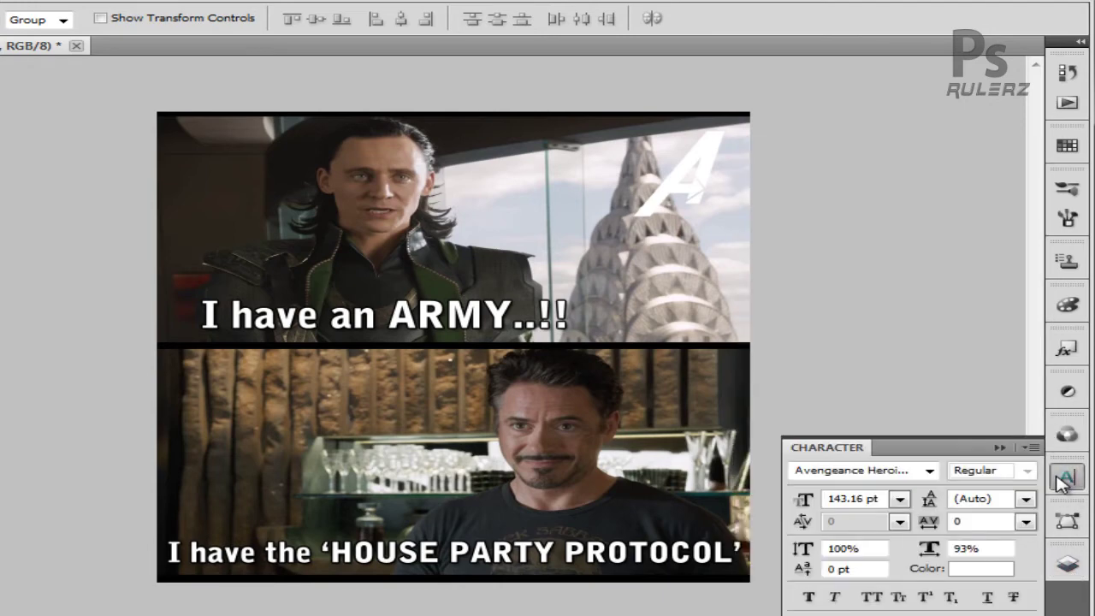
{"action": "left_click", "coordinate": [1001, 569]}
{"action": "left_click_drag", "start_coordinate": [702, 470], "coordinate": [796, 603]}
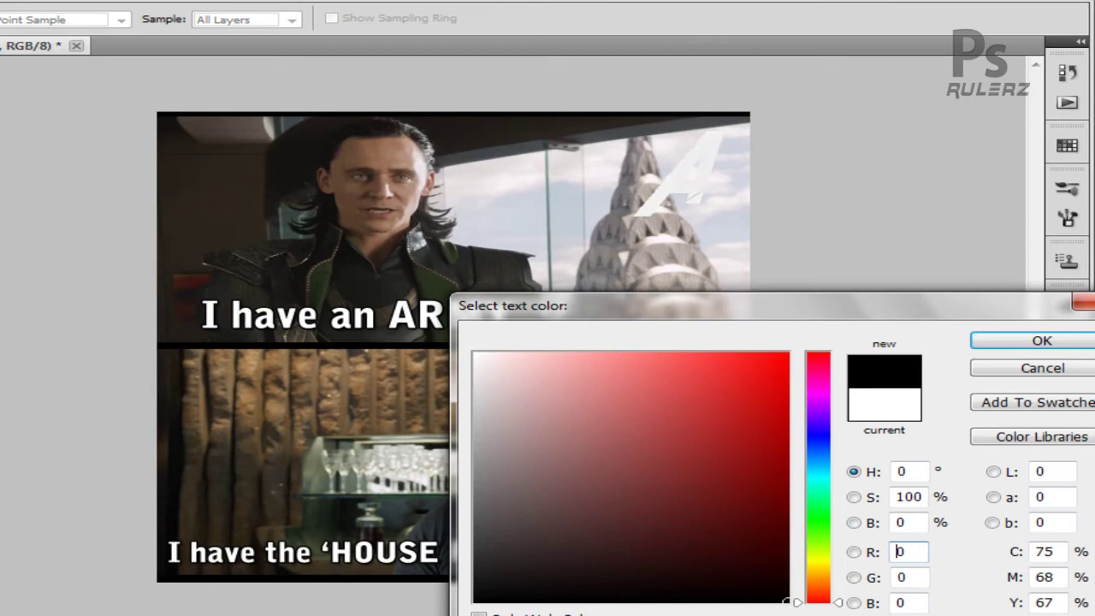
{"action": "left_click", "coordinate": [1042, 342]}
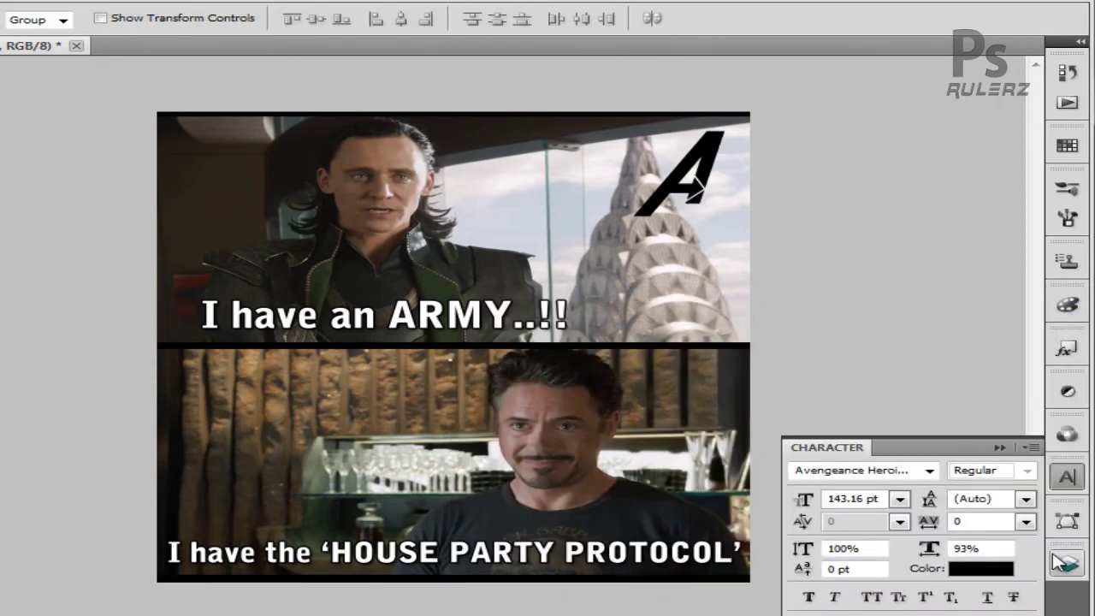
Set the A logo layer to 50% opacity and 75% fill
{"action": "left_click", "coordinate": [1067, 563]}
{"action": "mouse_move", "coordinate": [915, 182]}
{"action": "left_mouse_down"}
{"action": "mouse_move", "coordinate": [861, 186]}
{"action": "mouse_move", "coordinate": [919, 184]}
{"action": "left_mouse_up"}
{"action": "left_click", "coordinate": [967, 176]}
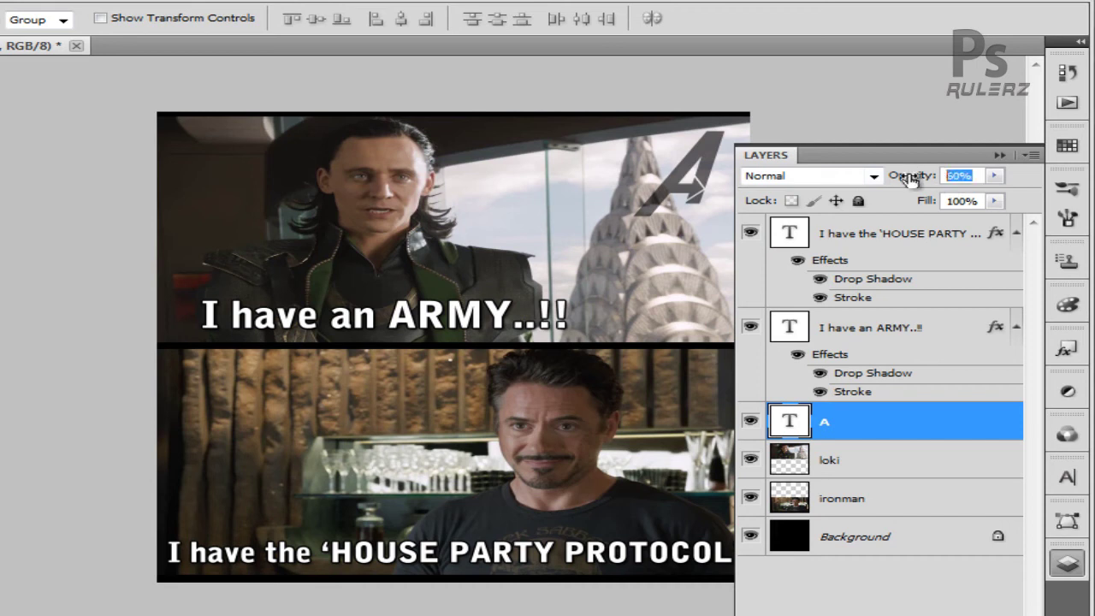
{"action": "type", "text": "50"}
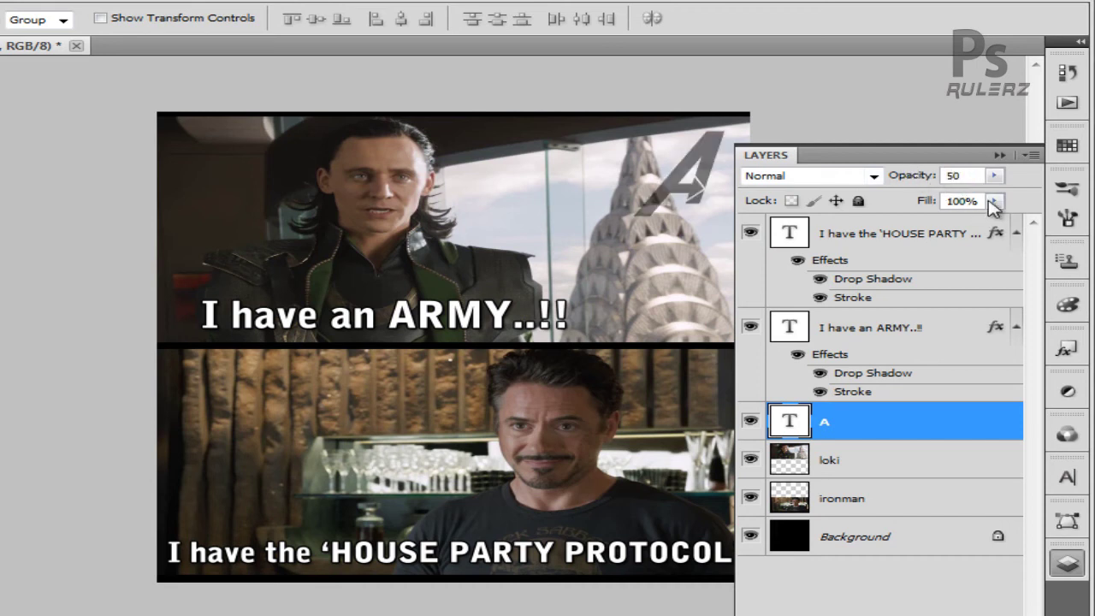
{"action": "key", "text": "Tab"}
{"action": "type", "text": "75"}
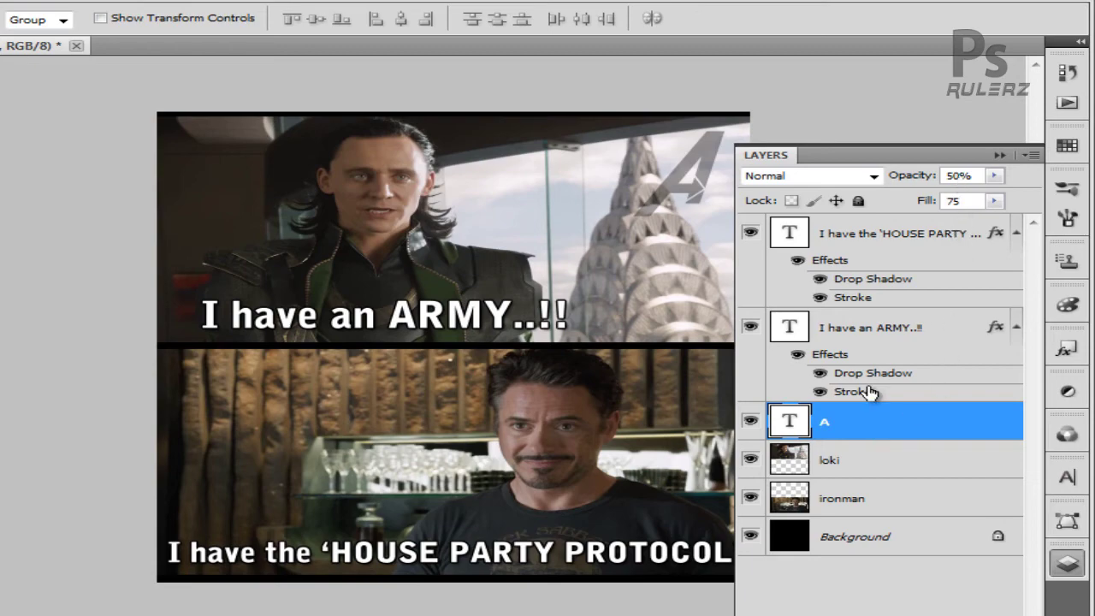
{"action": "double_click", "coordinate": [902, 427]}
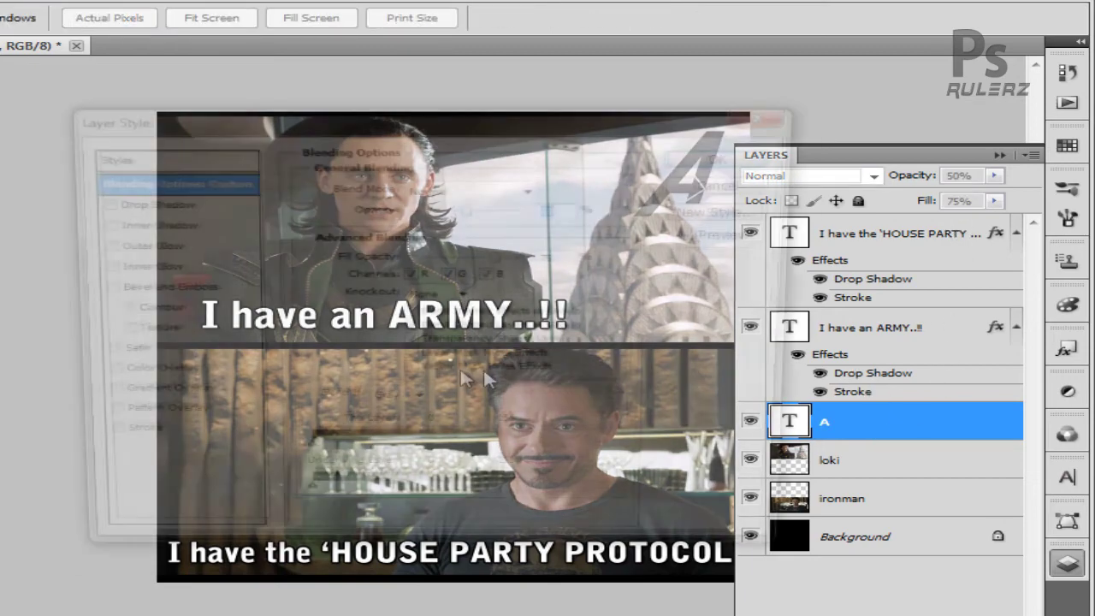
Add a drop shadow to the A logo and change its text colour back to white
{"action": "left_click", "coordinate": [133, 210]}
{"action": "left_click", "coordinate": [727, 156]}
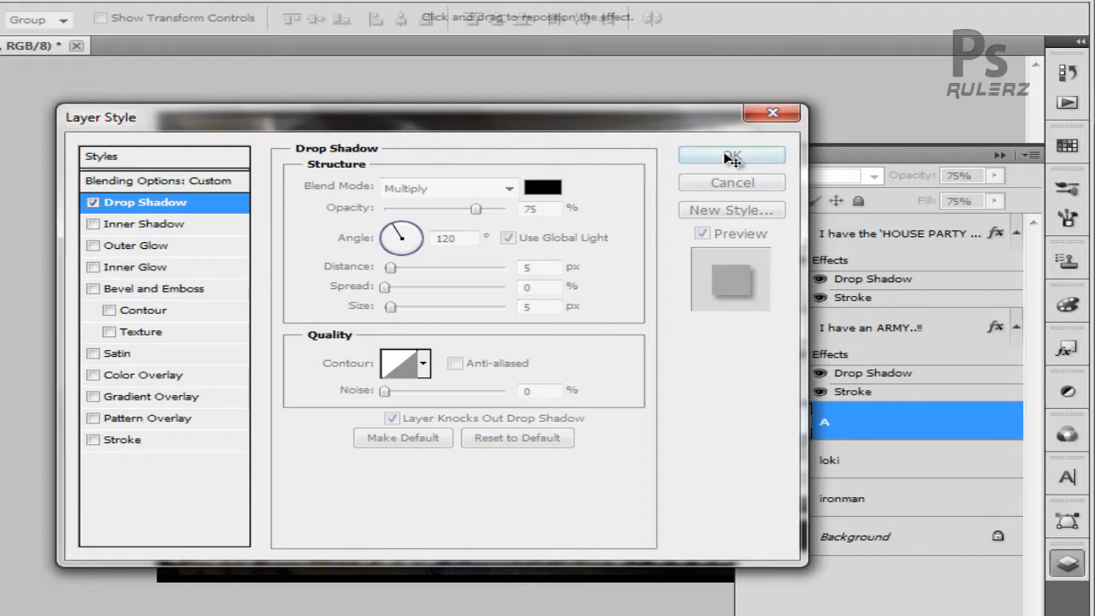
{"action": "left_click", "coordinate": [1065, 477]}
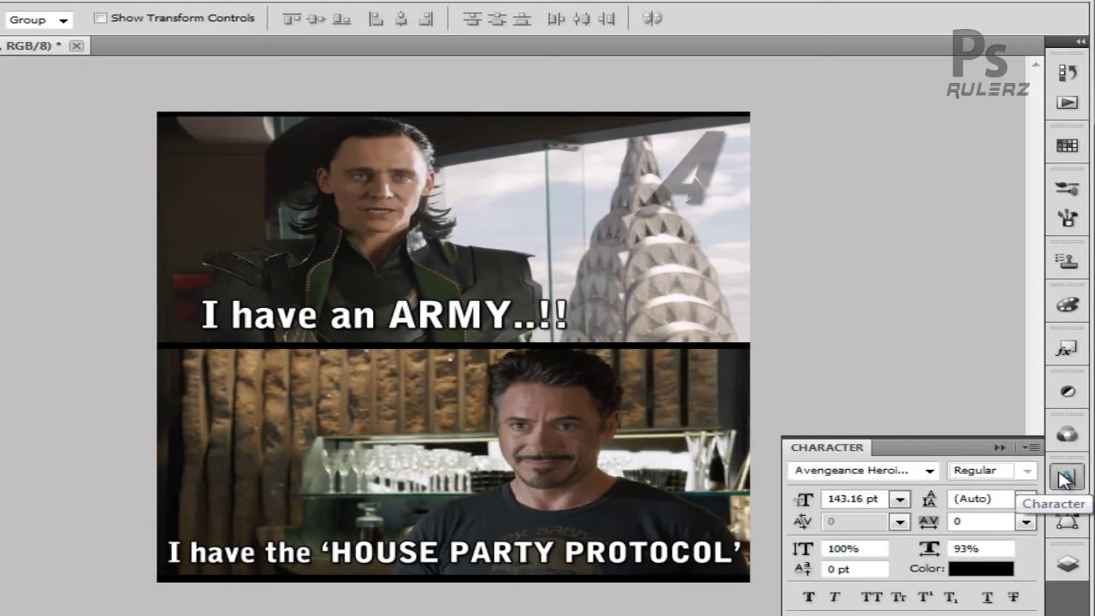
{"action": "left_click", "coordinate": [981, 568]}
{"action": "left_click_drag", "start_coordinate": [714, 442], "coordinate": [229, 221]}
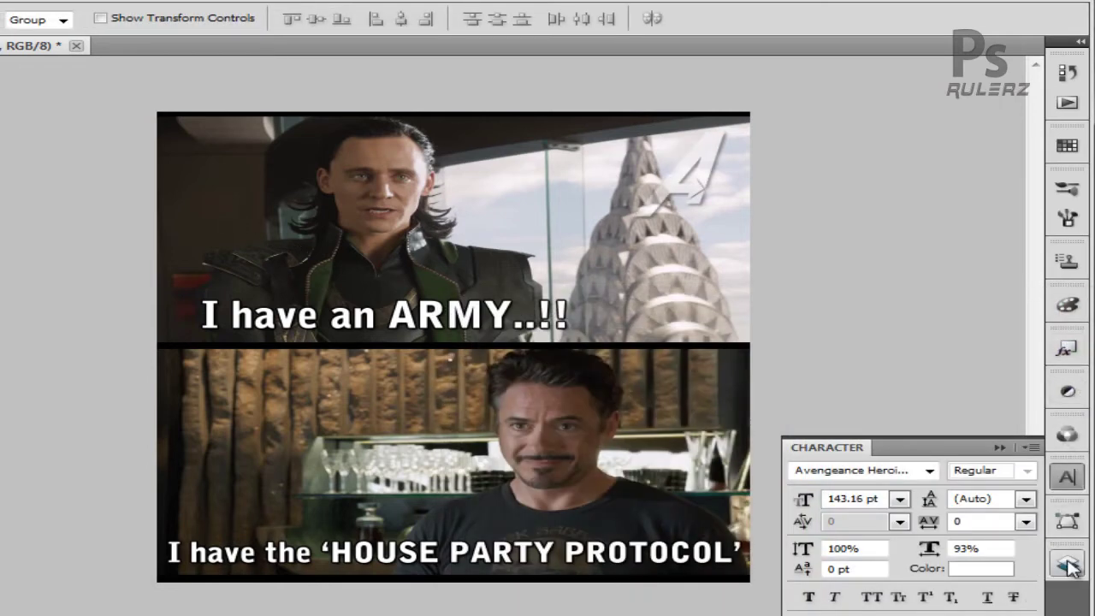
{"action": "left_click", "coordinate": [1067, 563]}
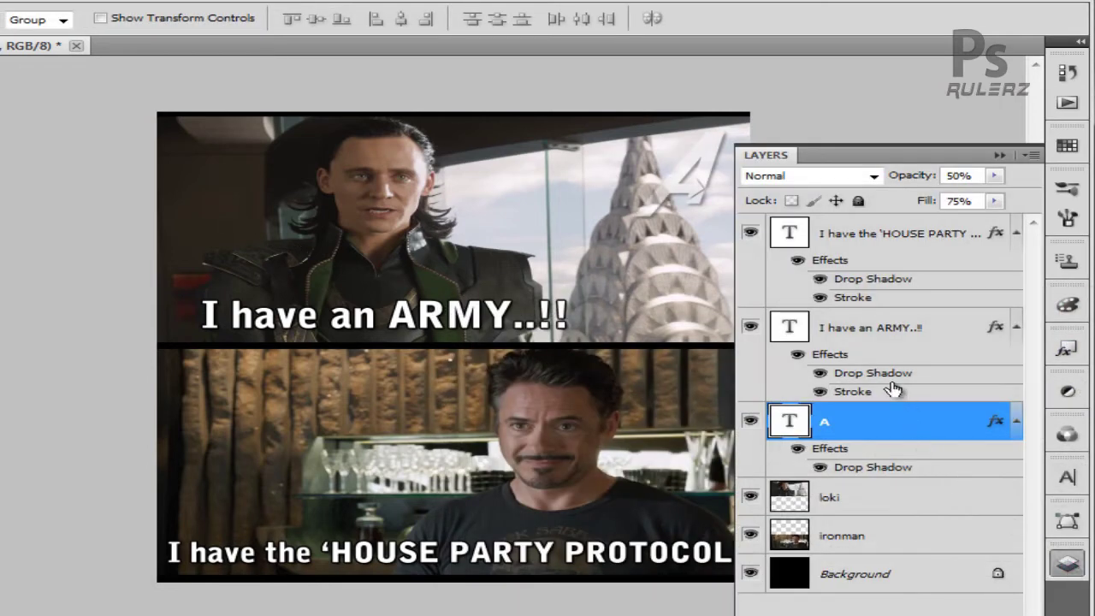
Duplicate the A logo and drag the copy to the lower left of Iron Man's panel
{"action": "key", "text": "ctrl+j"}
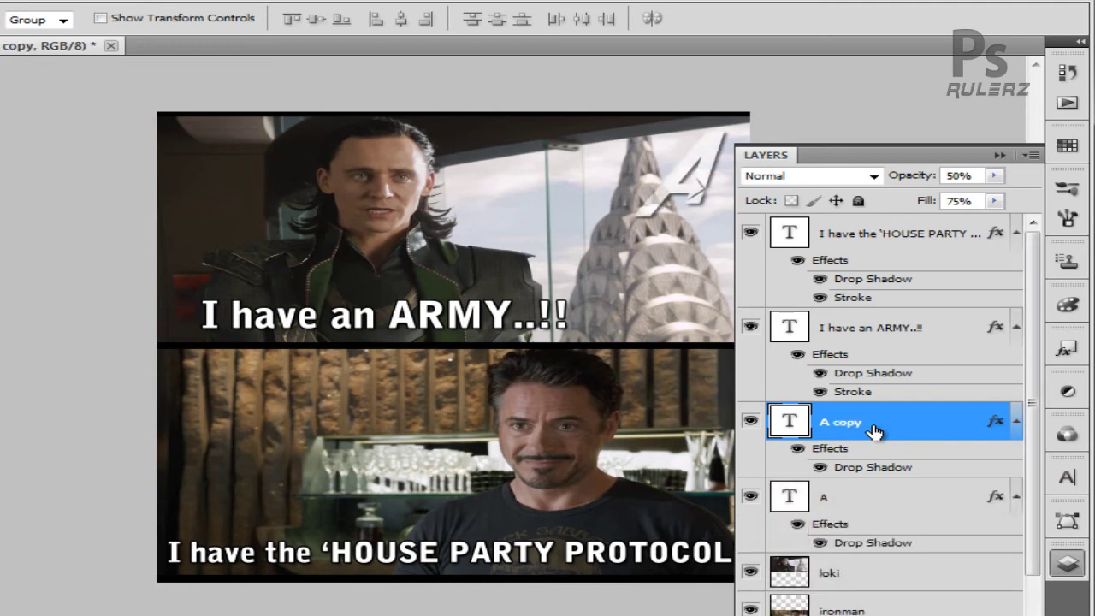
{"action": "left_click", "coordinate": [997, 155]}
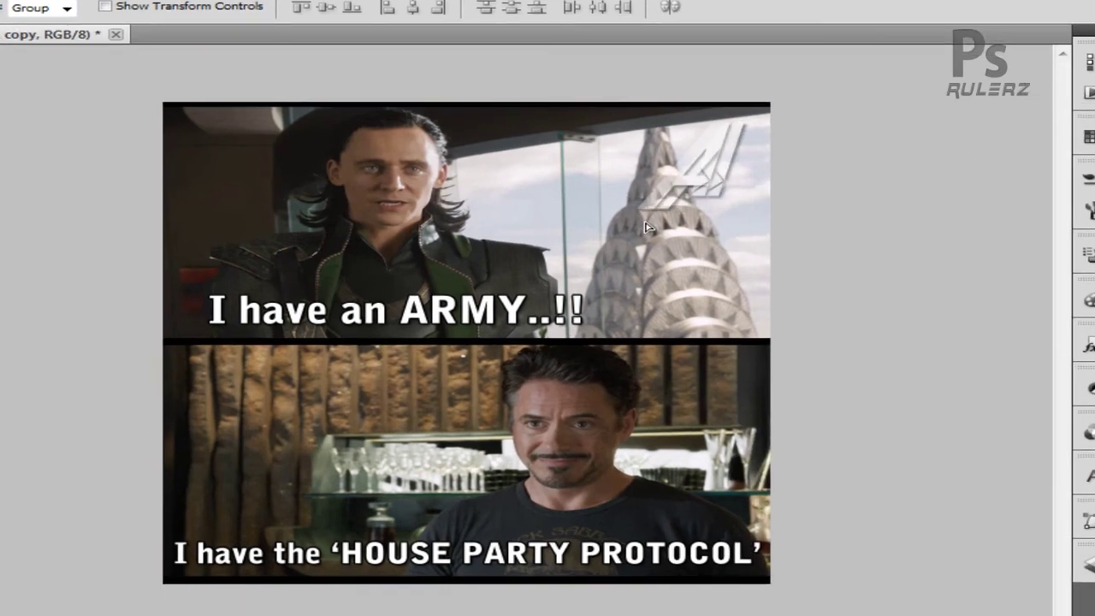
{"action": "left_click_drag", "start_coordinate": [629, 211], "coordinate": [216, 433]}
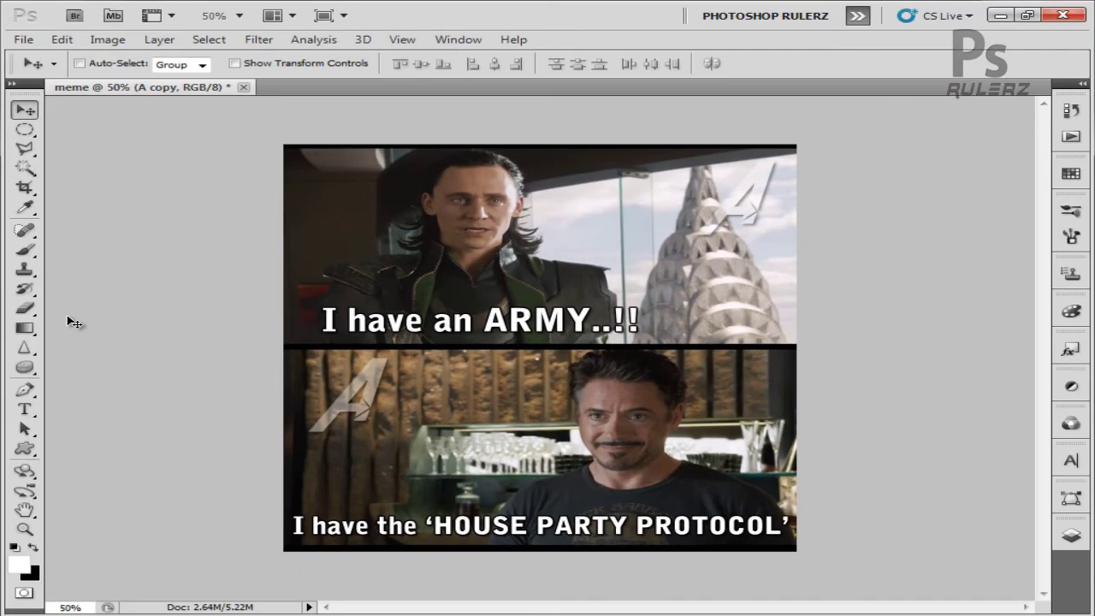
Save the meme to the Desktop as meme.jpg in JPEG format at maximum quality 12
{"action": "left_click", "coordinate": [23, 39]}
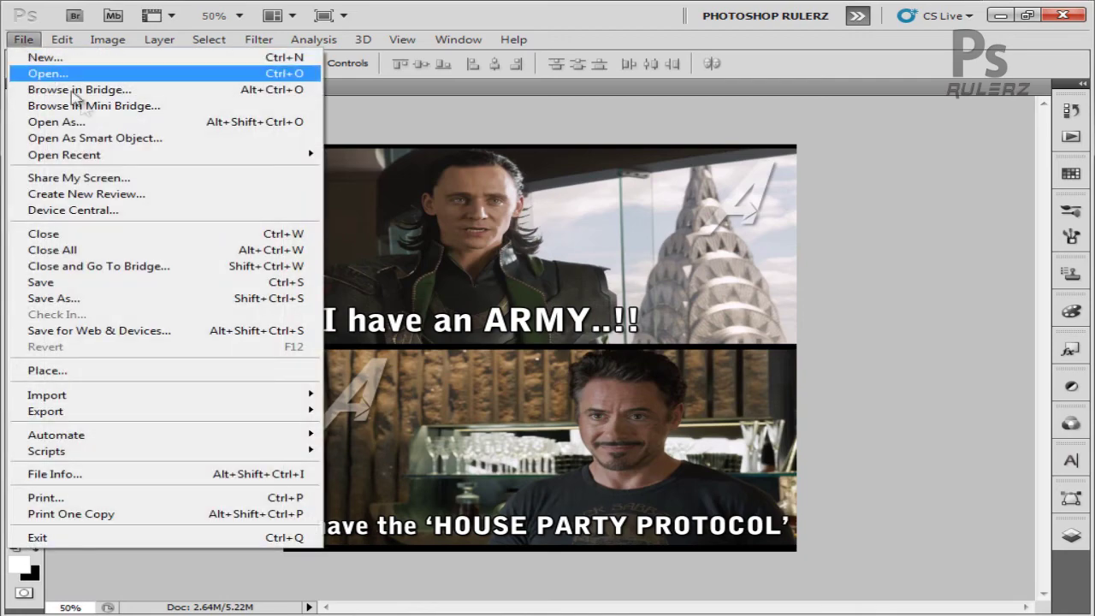
{"action": "left_click", "coordinate": [142, 303]}
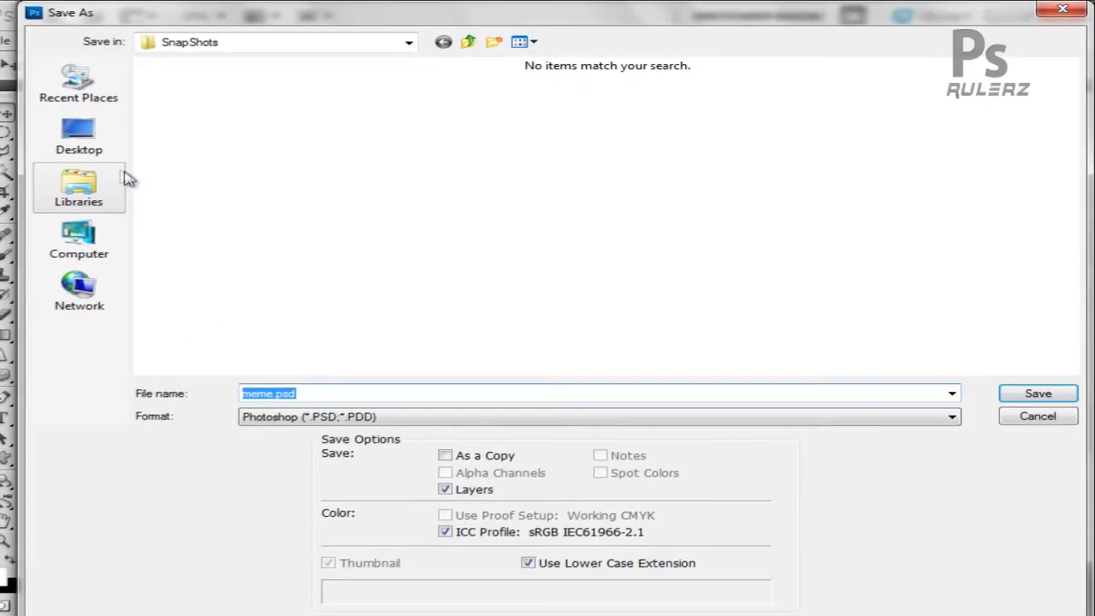
{"action": "left_click", "coordinate": [97, 133]}
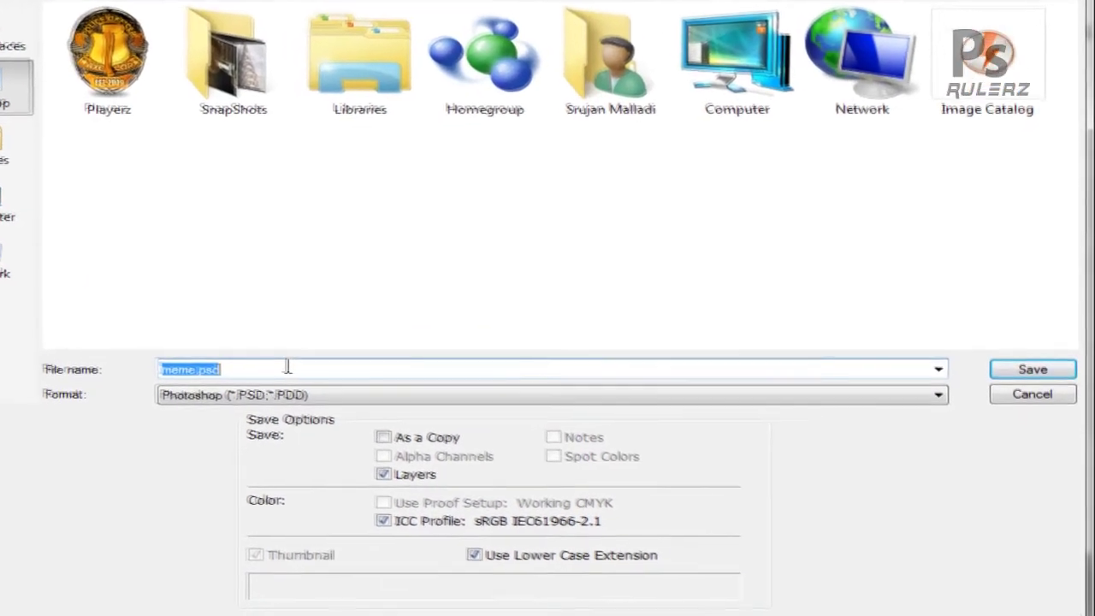
{"action": "left_click", "coordinate": [390, 415]}
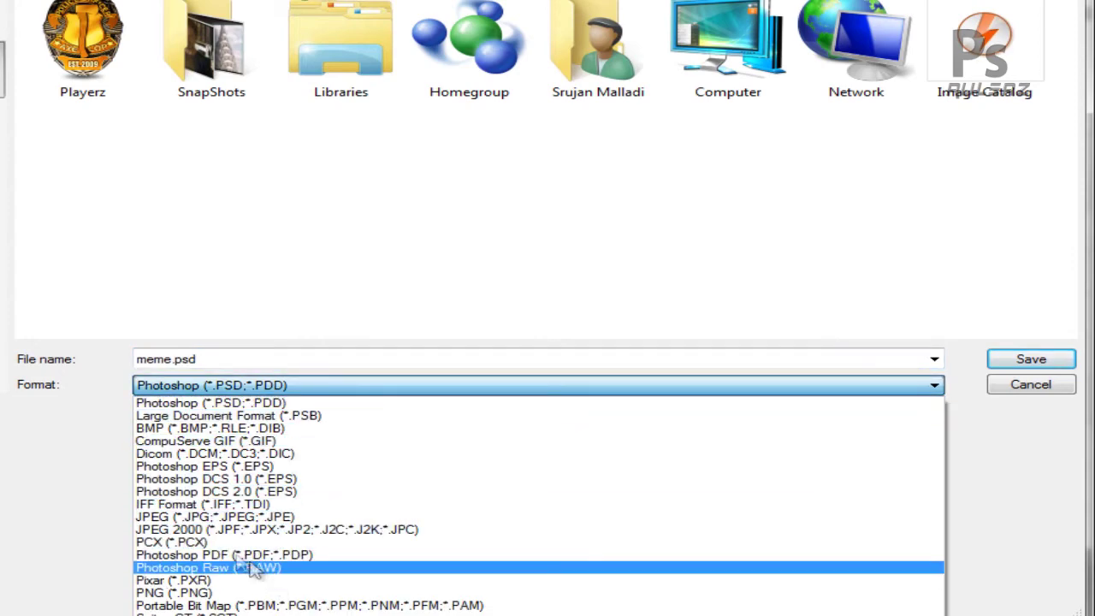
{"action": "left_click", "coordinate": [256, 517]}
{"action": "left_click", "coordinate": [1001, 363]}
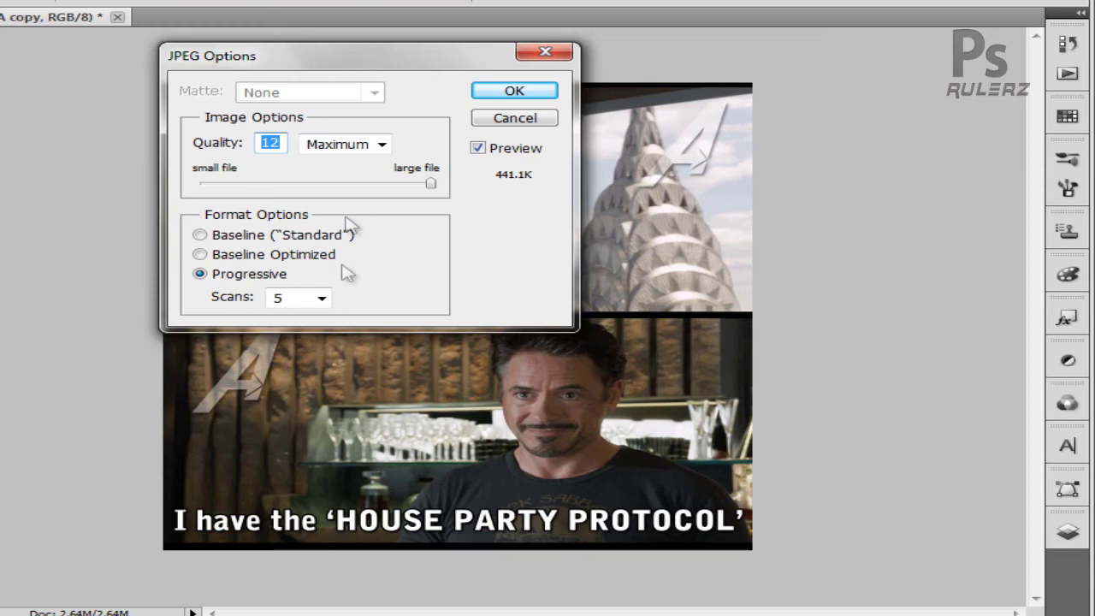
{"action": "left_click", "coordinate": [528, 96]}
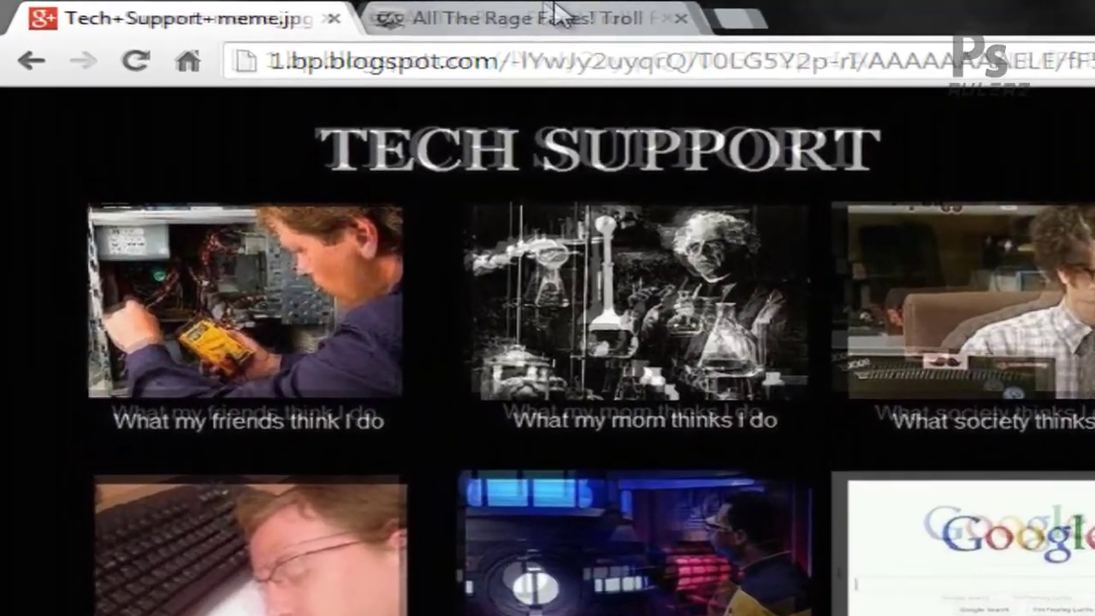
Browse the All The Rage Faces gallery in Chrome, then close that tab and the browser
{"action": "left_click", "coordinate": [329, 9]}
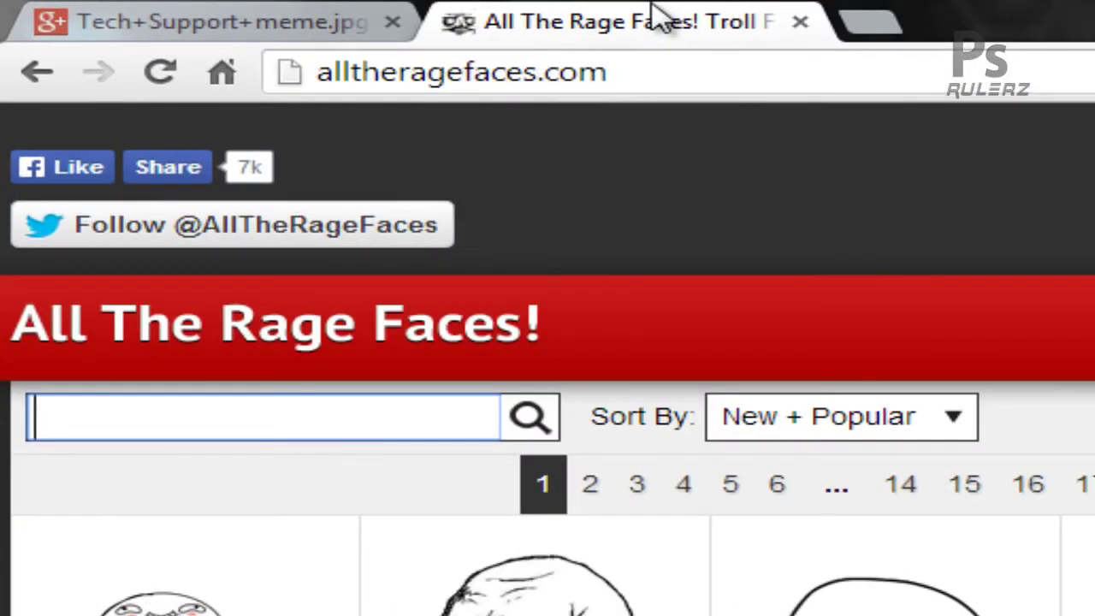
{"action": "left_click", "coordinate": [664, 72]}
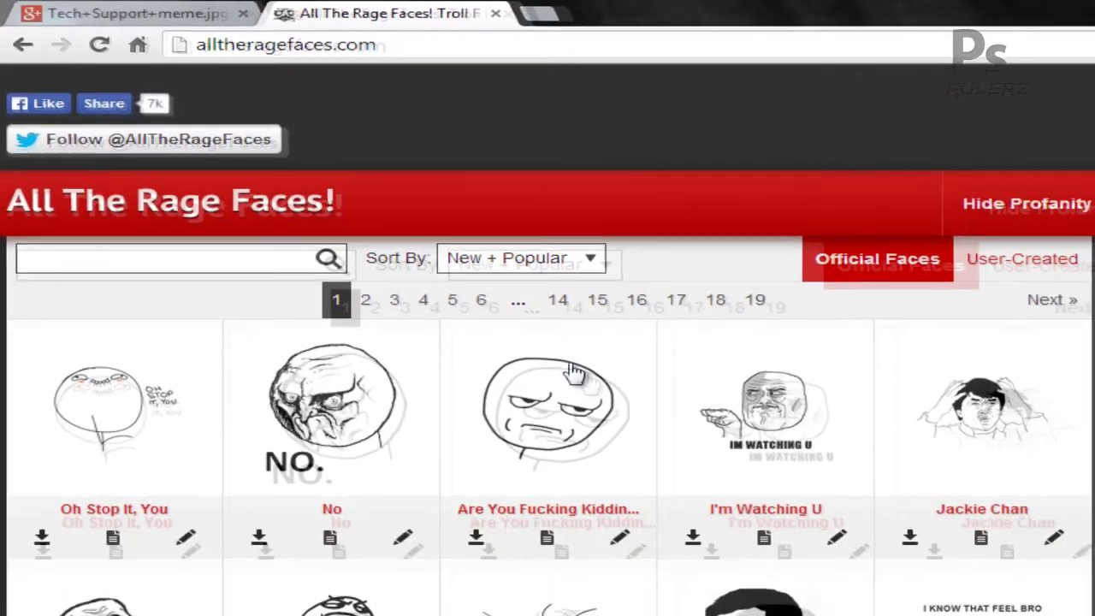
{"action": "scroll", "coordinate": [1014, 611], "scroll_direction": "down", "scroll_amount": 5}
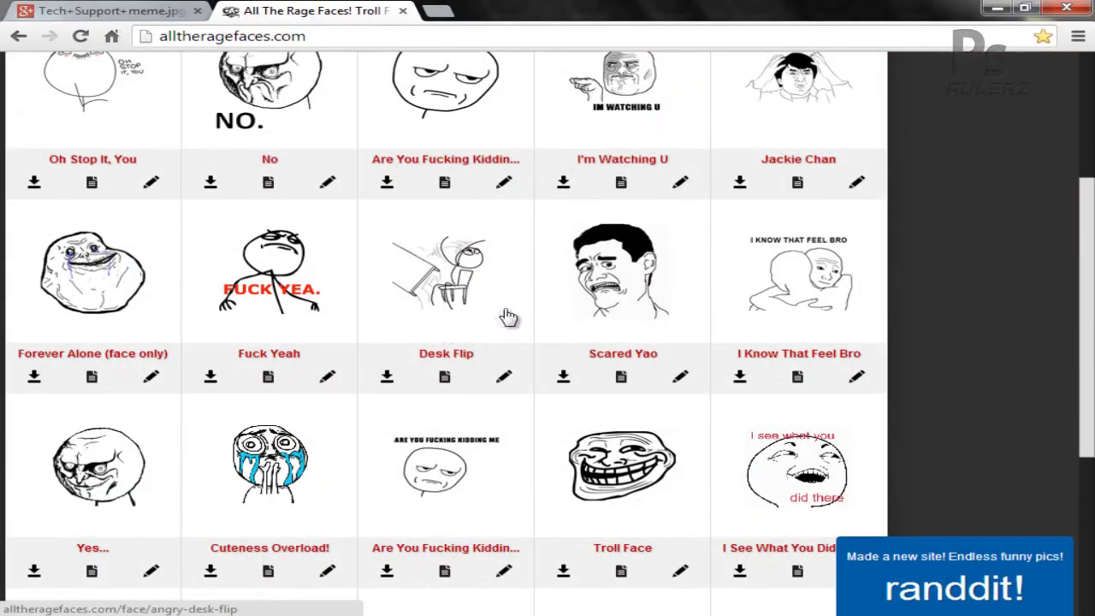
{"action": "mouse_move", "coordinate": [562, 374]}
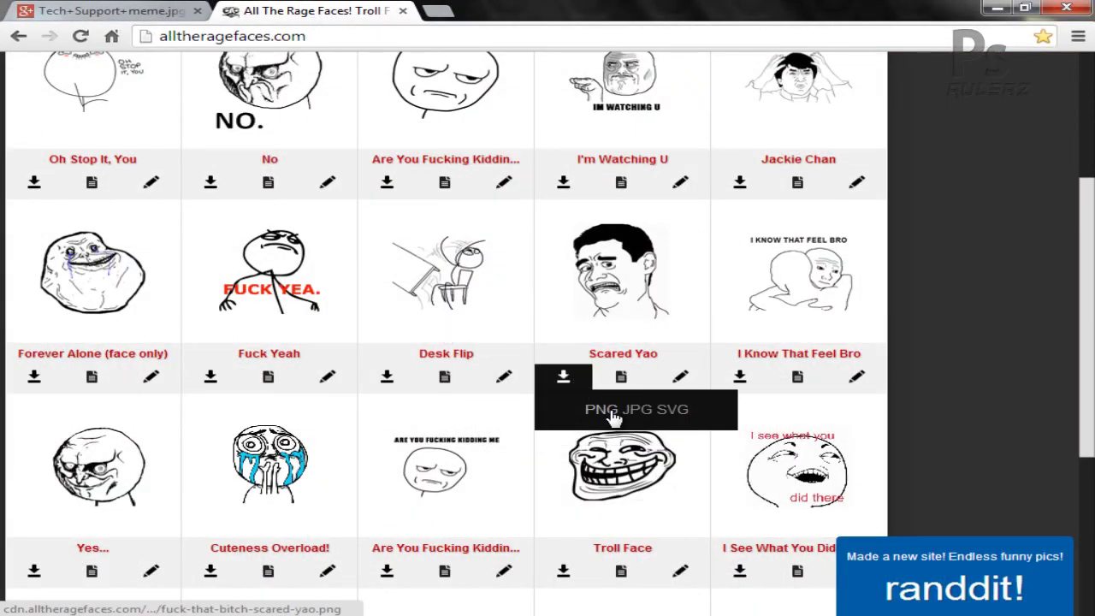
{"action": "scroll", "coordinate": [425, 293], "scroll_direction": "up", "scroll_amount": 2}
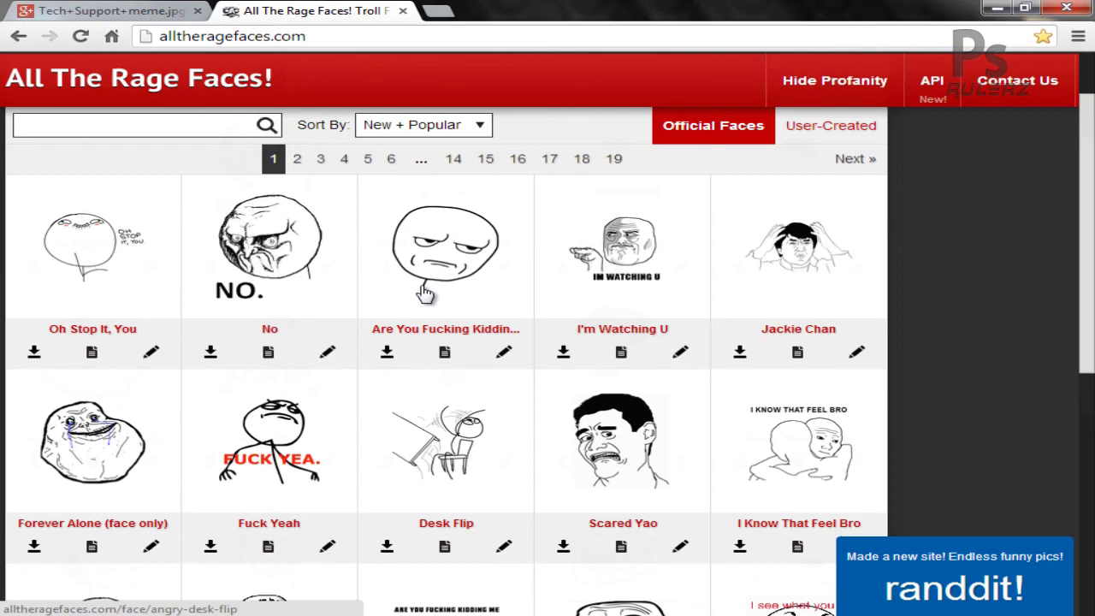
{"action": "scroll", "coordinate": [354, 331], "scroll_direction": "down", "scroll_amount": 5}
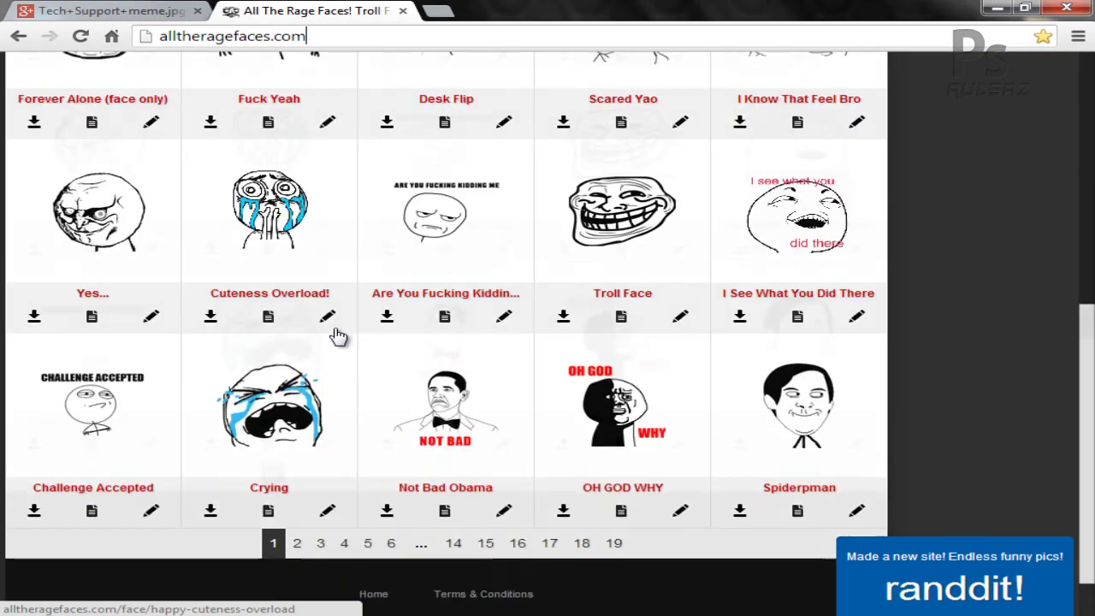
{"action": "left_click", "coordinate": [402, 10]}
{"action": "left_click", "coordinate": [1067, 10]}
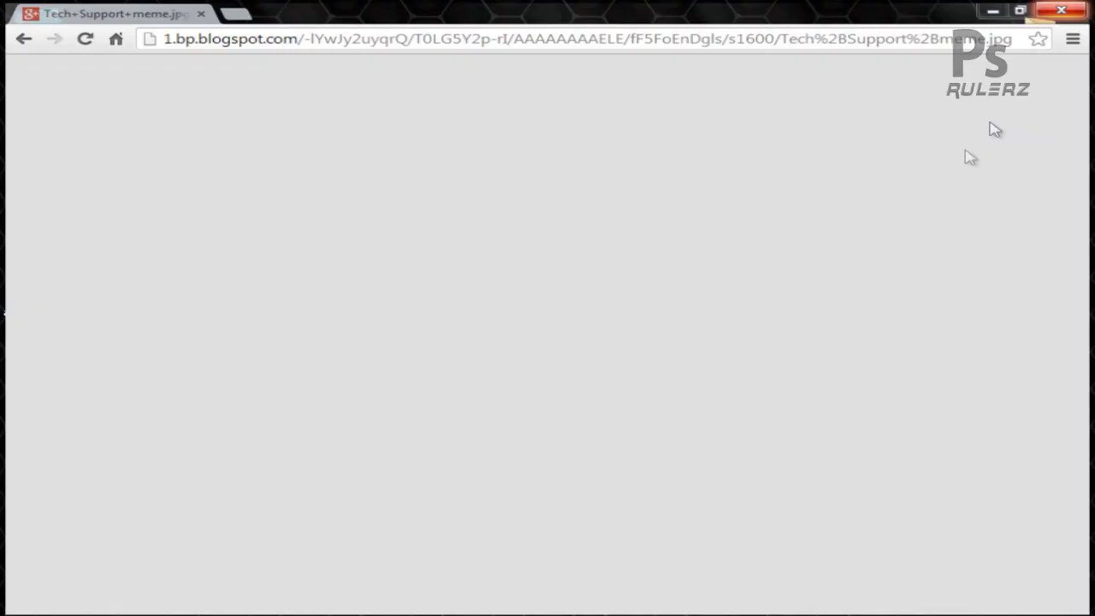